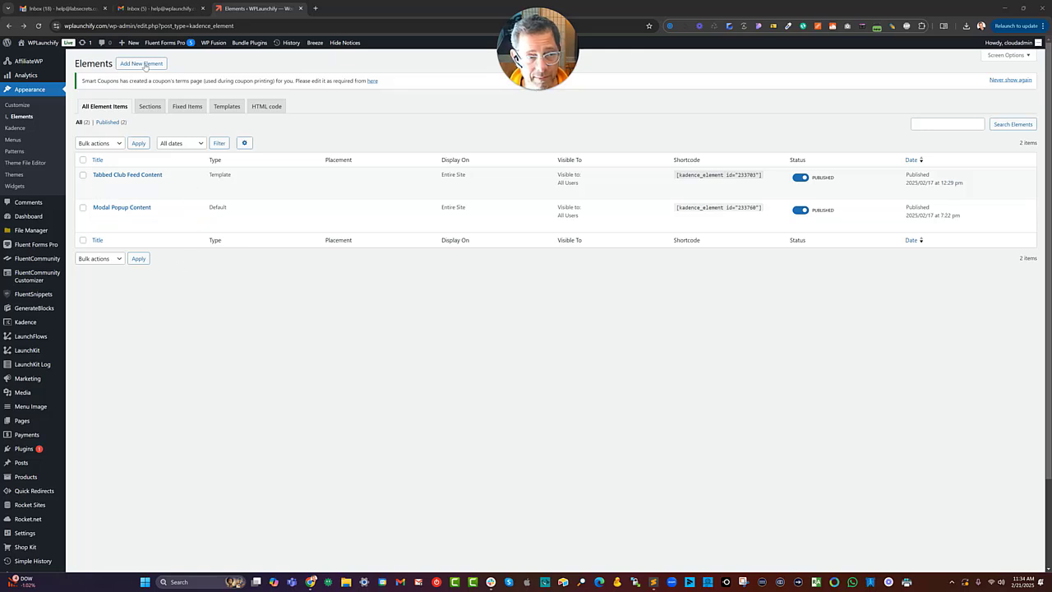
# Open the FluentCommunity Customizer page in a new browser tab and switch to it.
pyautogui.rightClick(35, 276)
pyautogui.click(74, 285)
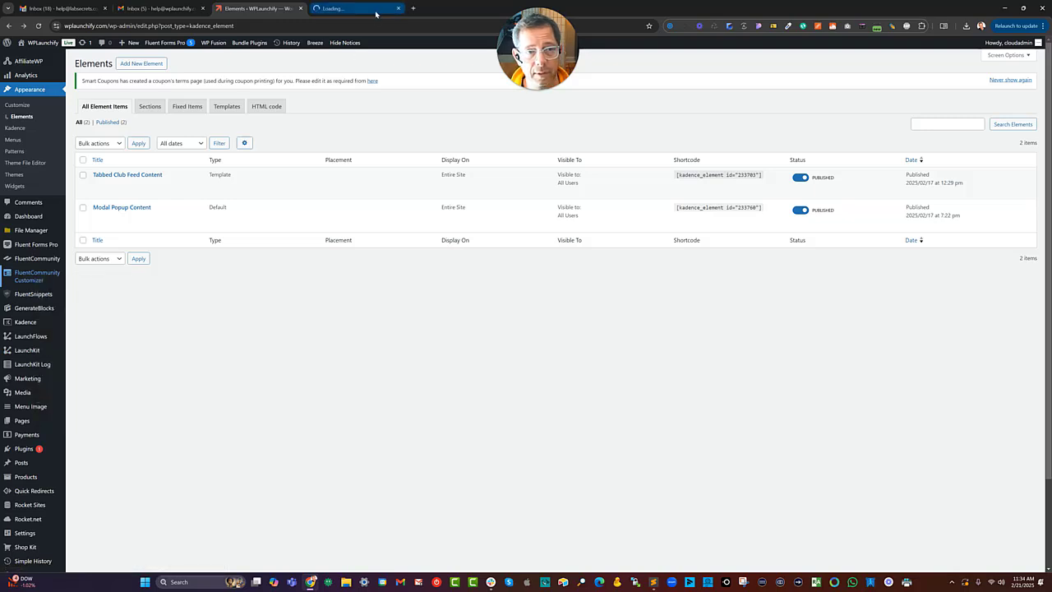
pyautogui.click(379, 15)
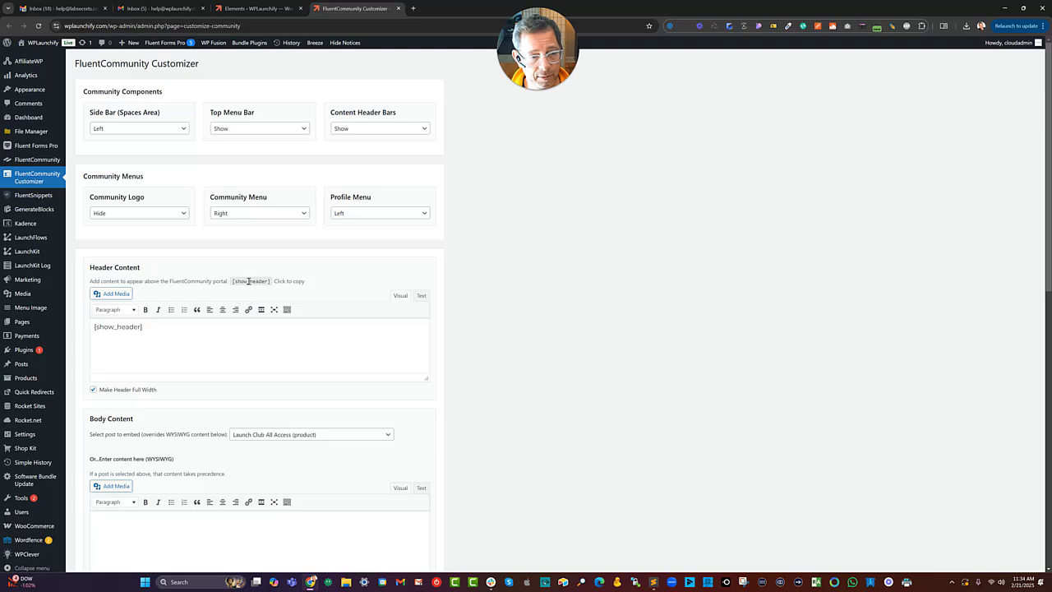
# Copy the [show_header] shortcode from the Header Content section and return to the Kadence Elements tab.
pyautogui.click(248, 281)
pyautogui.keyDown('shift'); pyautogui.click(96, 328); pyautogui.keyUp('shift')
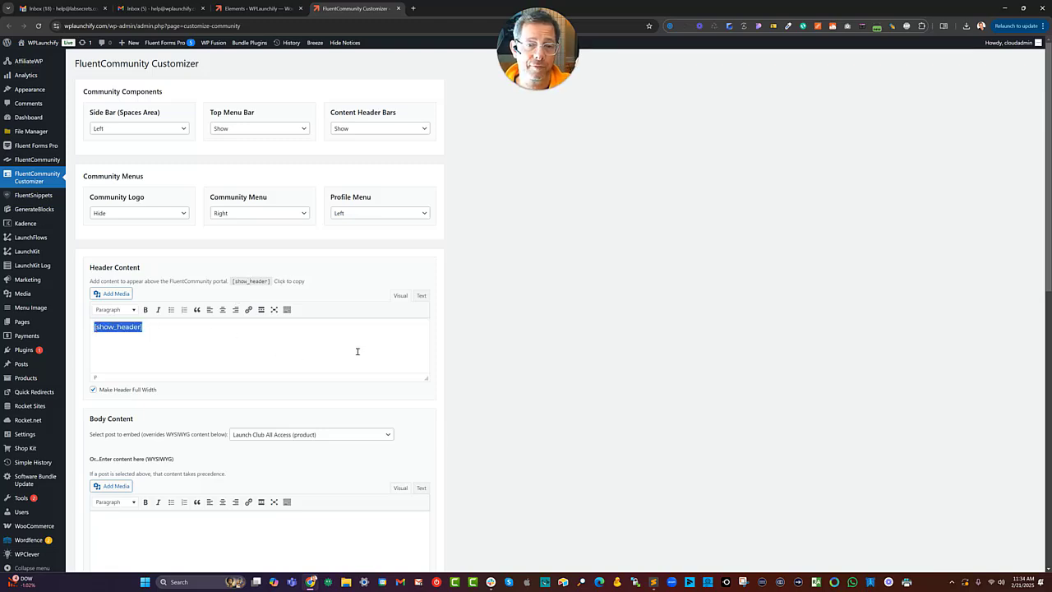
pyautogui.click(506, 311)
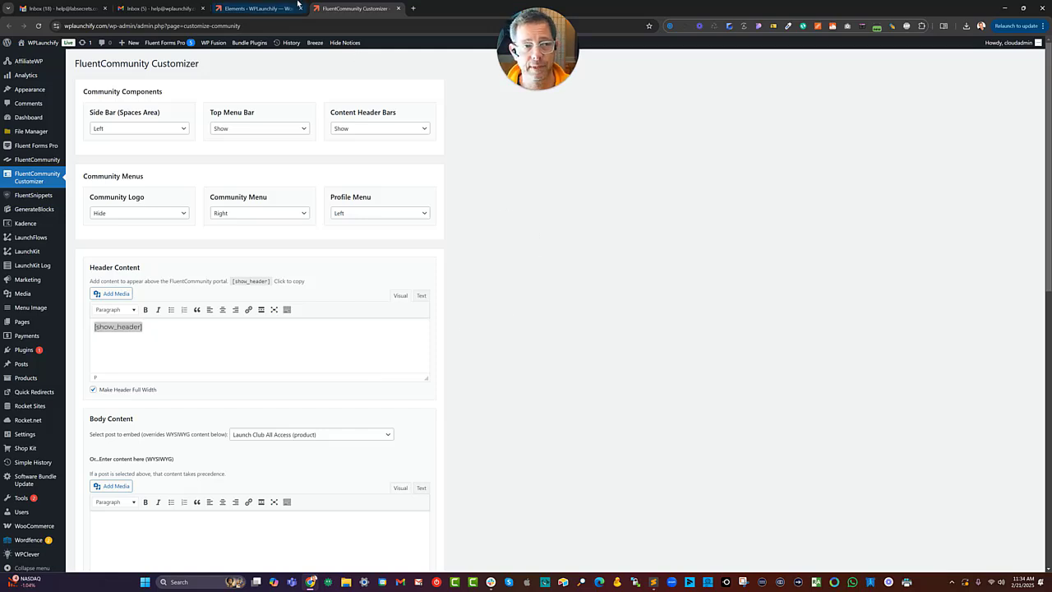
pyautogui.click(274, 12)
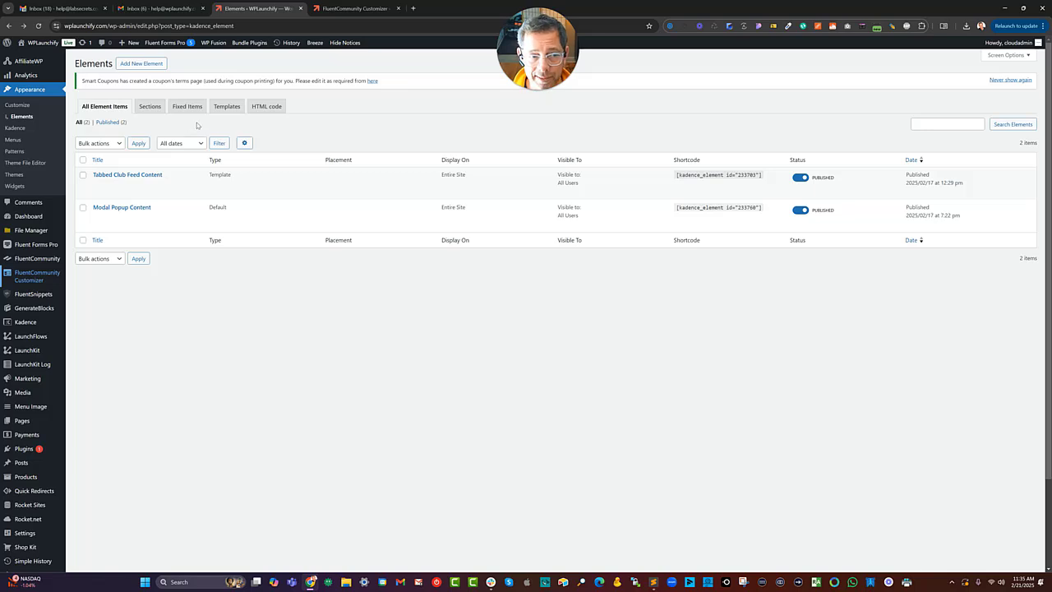
# Add a new Template element titled "Alternative Header For Kadence".
pyautogui.click(136, 65)
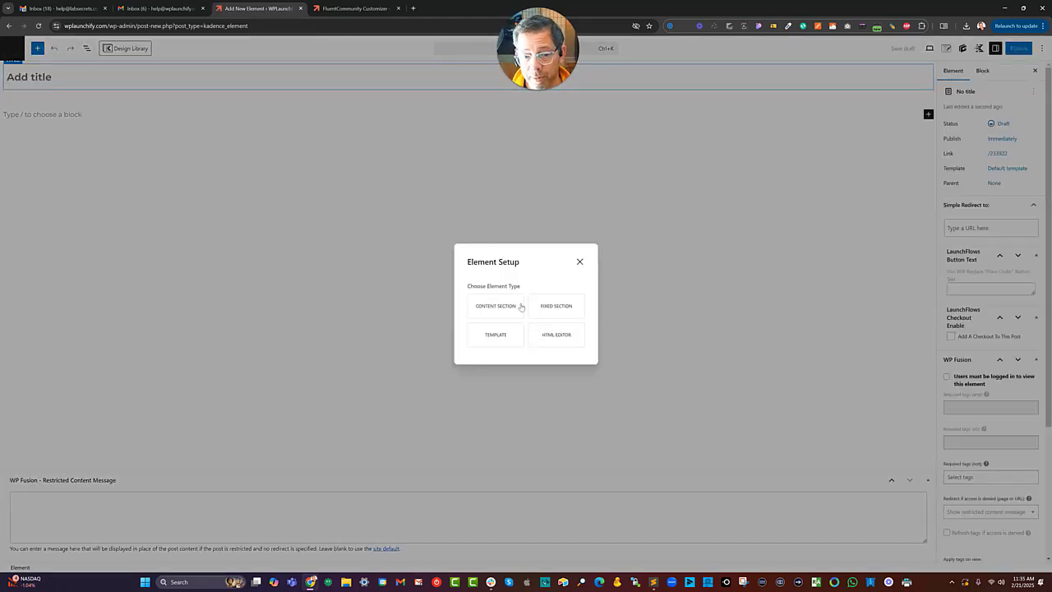
pyautogui.click(503, 332)
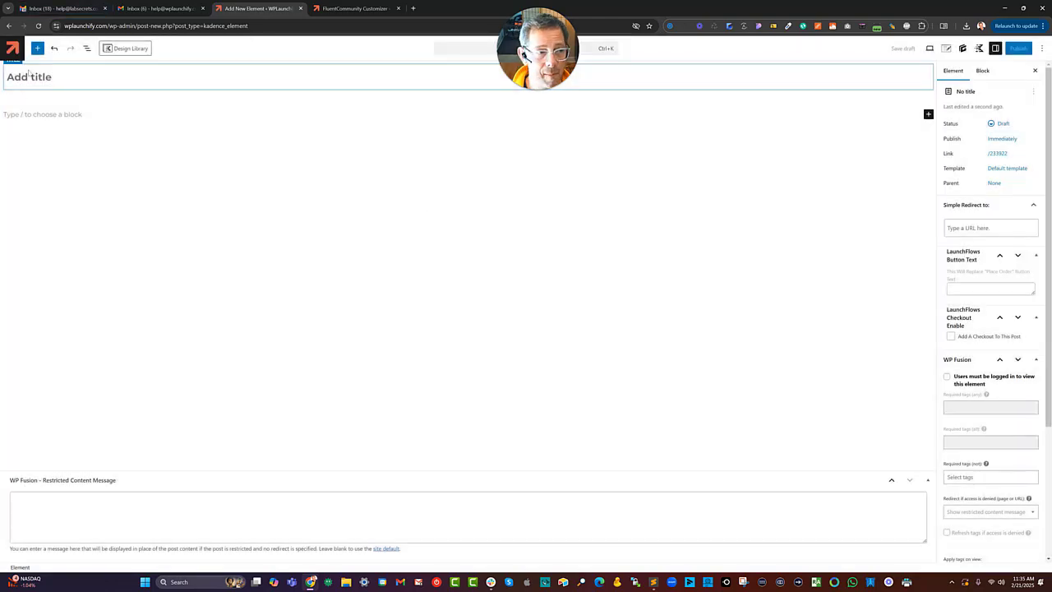
pyautogui.write('Alter')
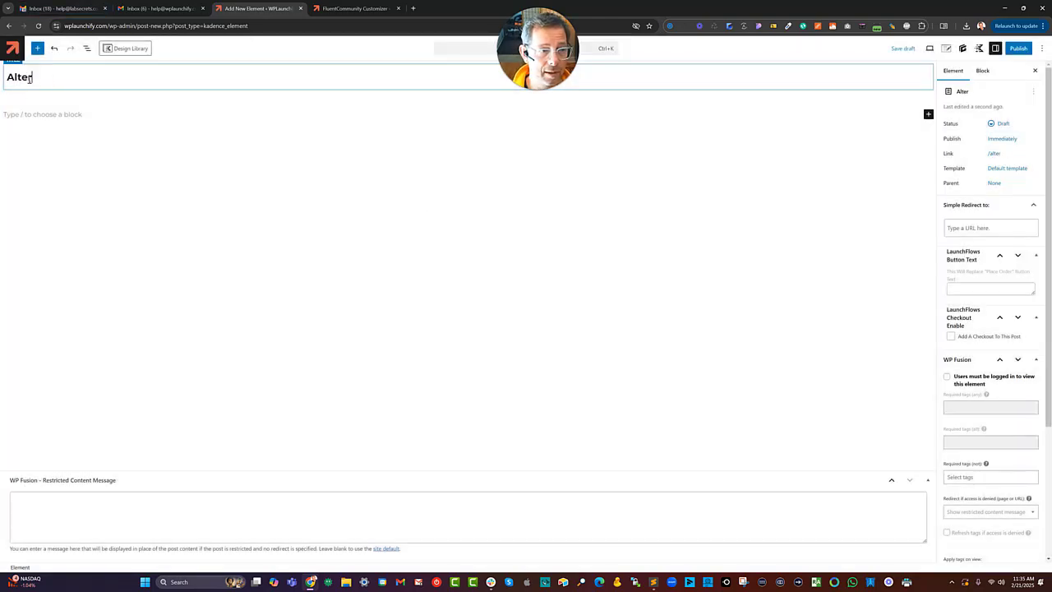
pyautogui.write('native Header F')
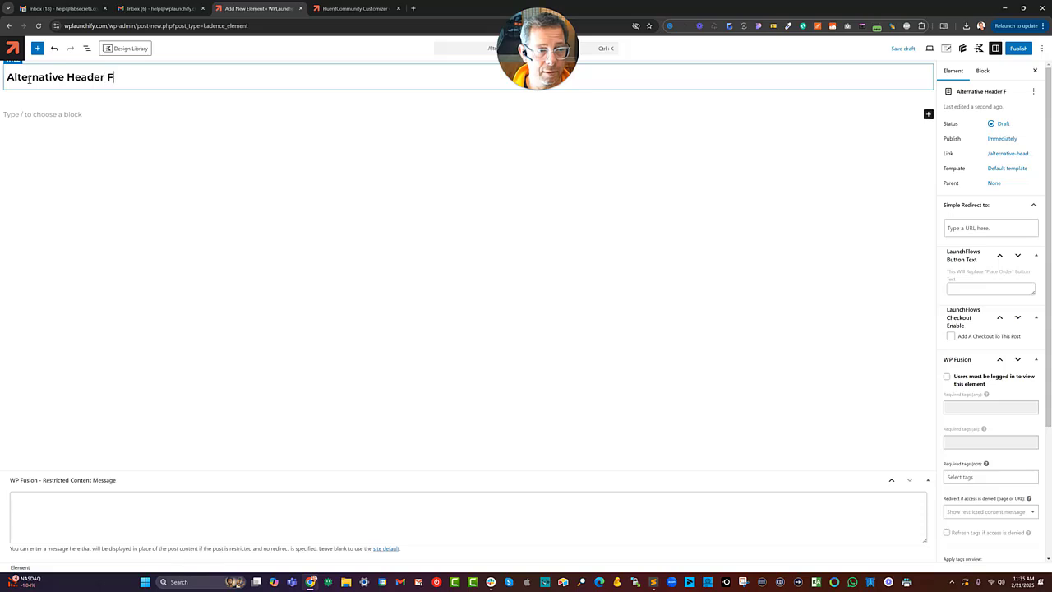
pyautogui.write('or Kadence')
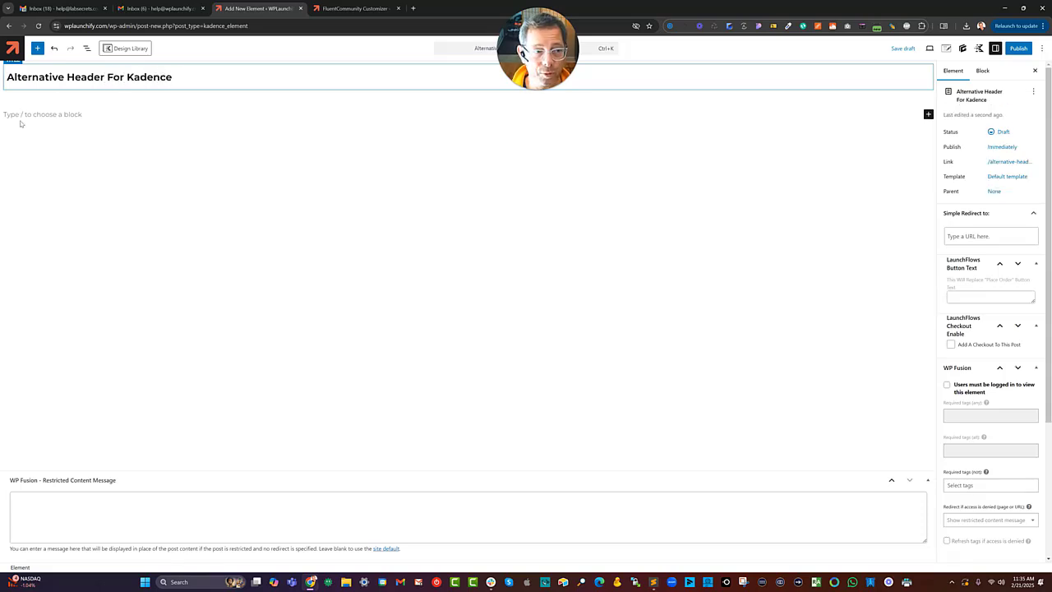
# Open the list view and insert a one-column Row Layout block into the element.
pyautogui.click(86, 48)
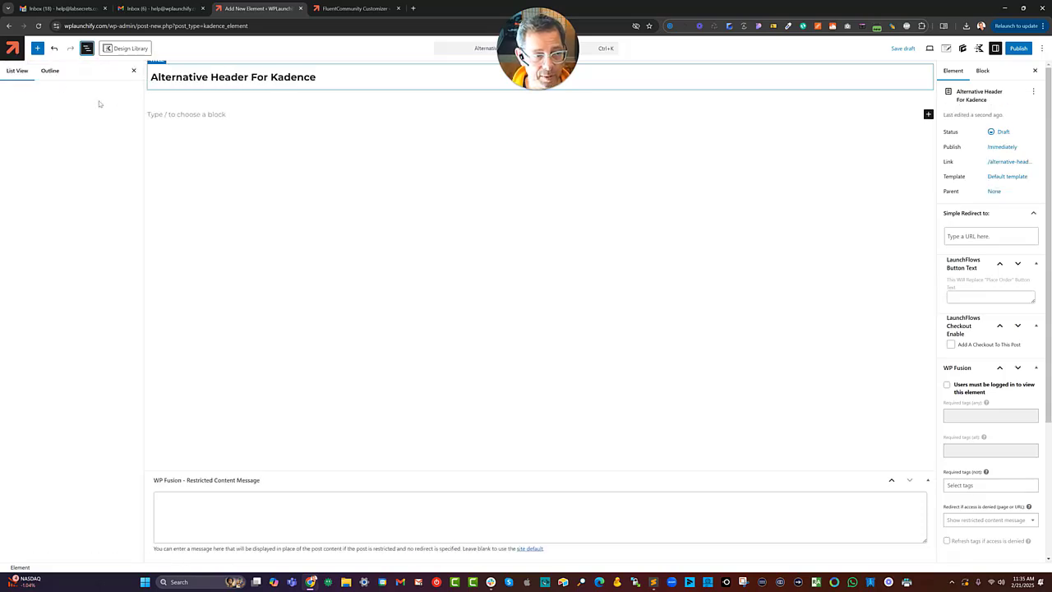
pyautogui.click(167, 116)
pyautogui.write('/row')
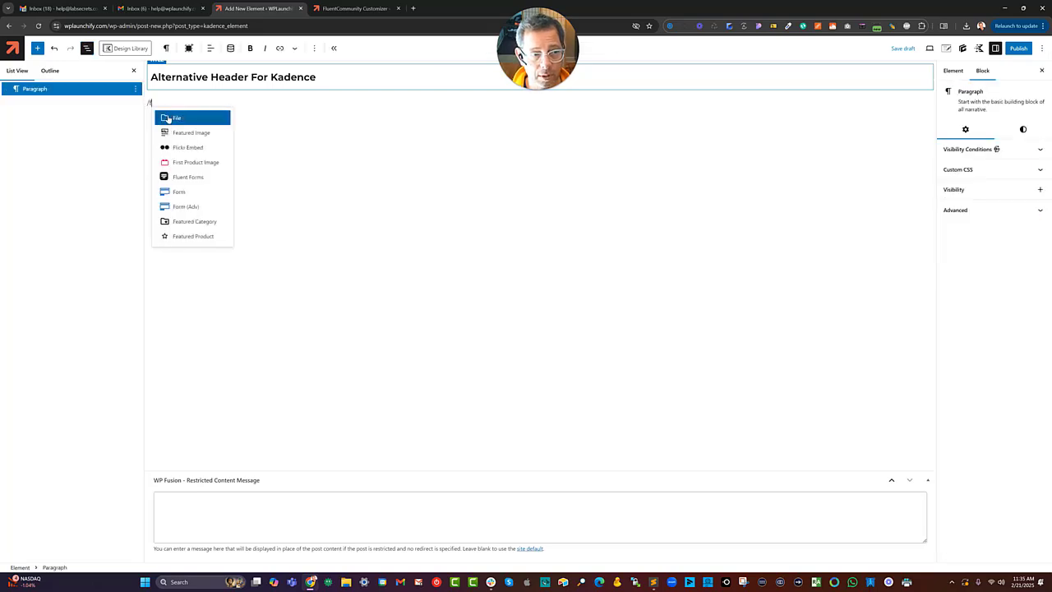
pyautogui.press('Down')
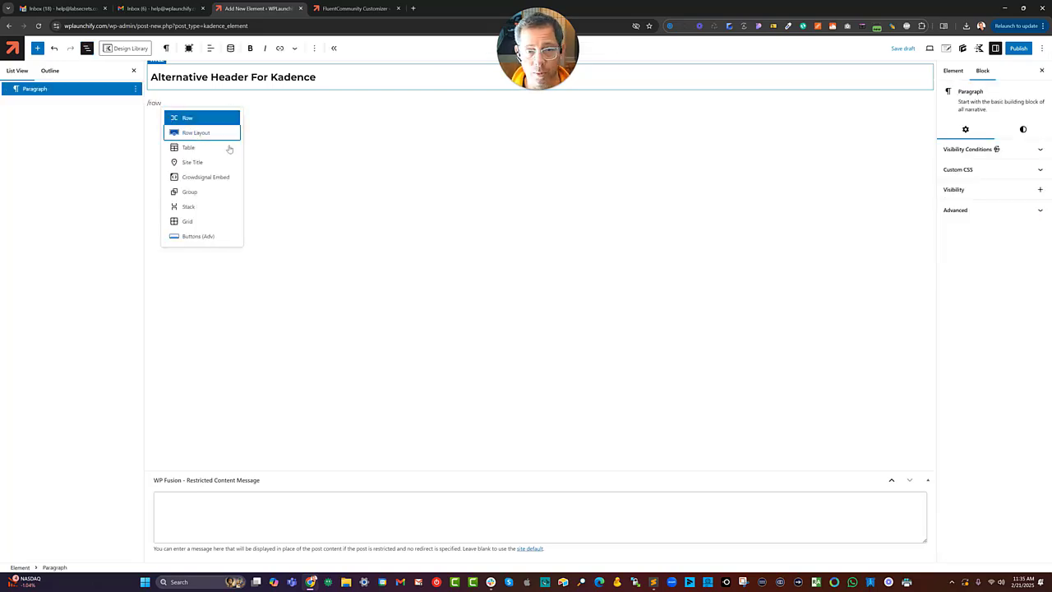
pyautogui.press('Return')
pyautogui.click(361, 134)
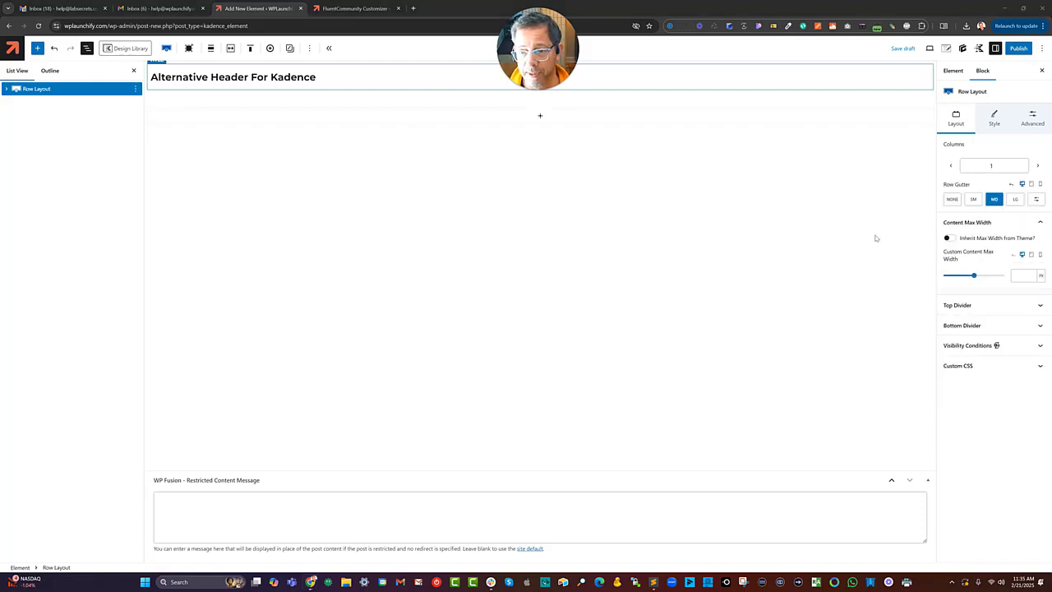
pyautogui.click(950, 239)
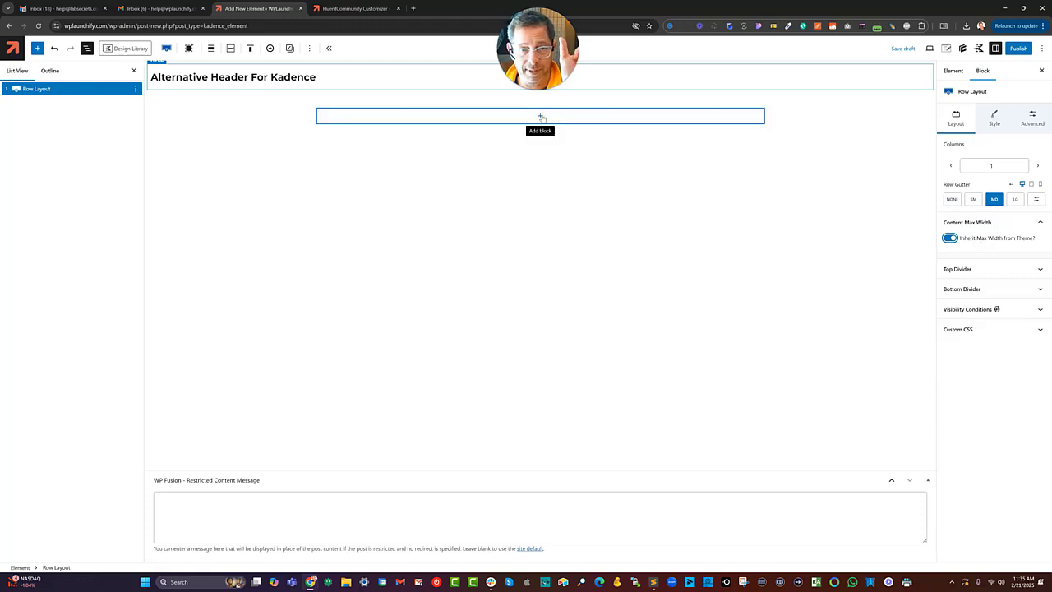
pyautogui.click(948, 238)
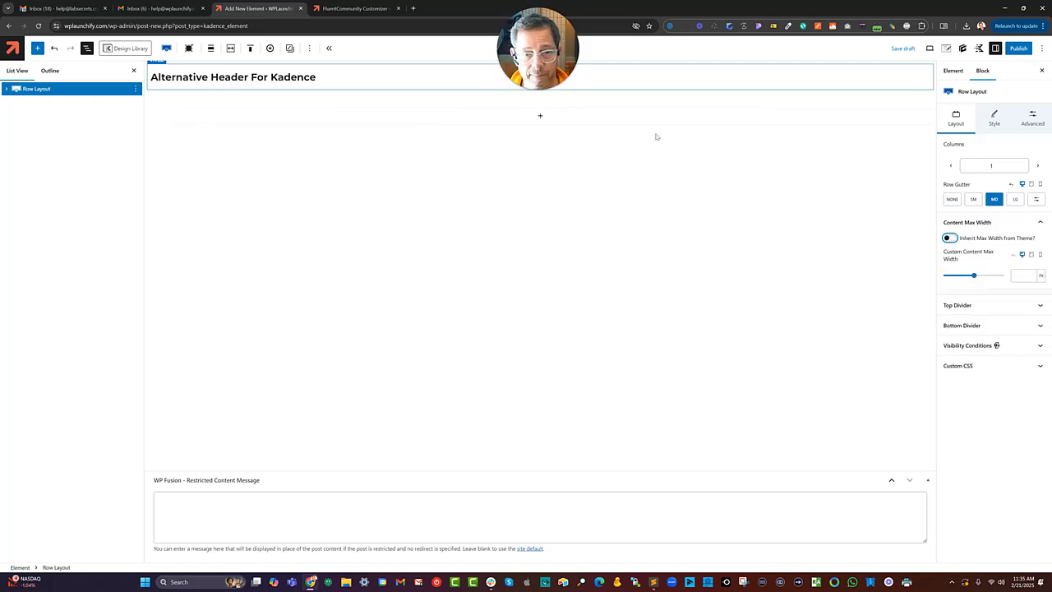
# Add a Header (Adv) block inside the row and choose to create a new header.
pyautogui.click(540, 117)
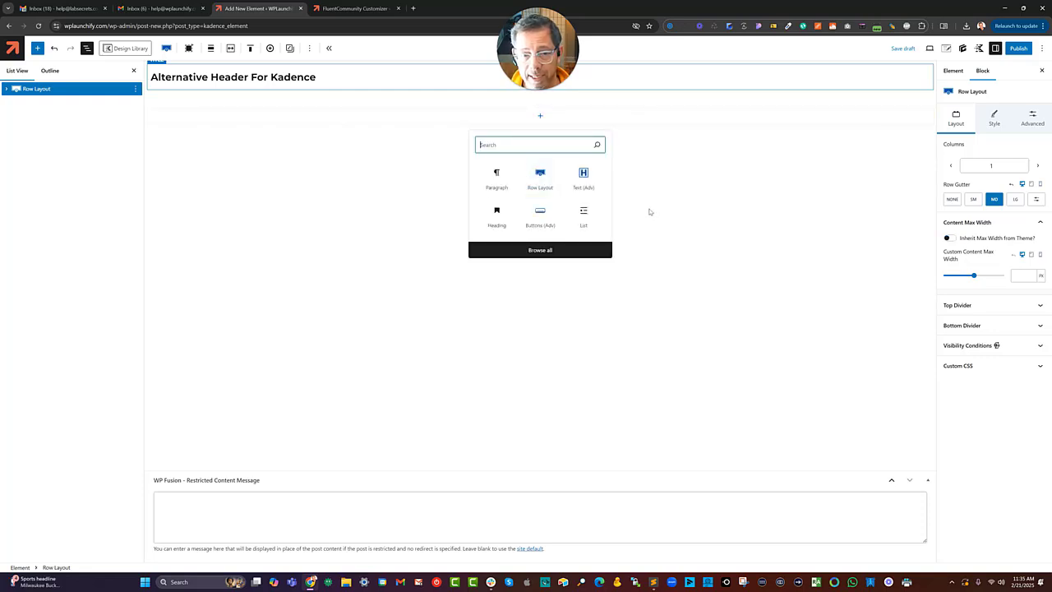
pyautogui.write('header')
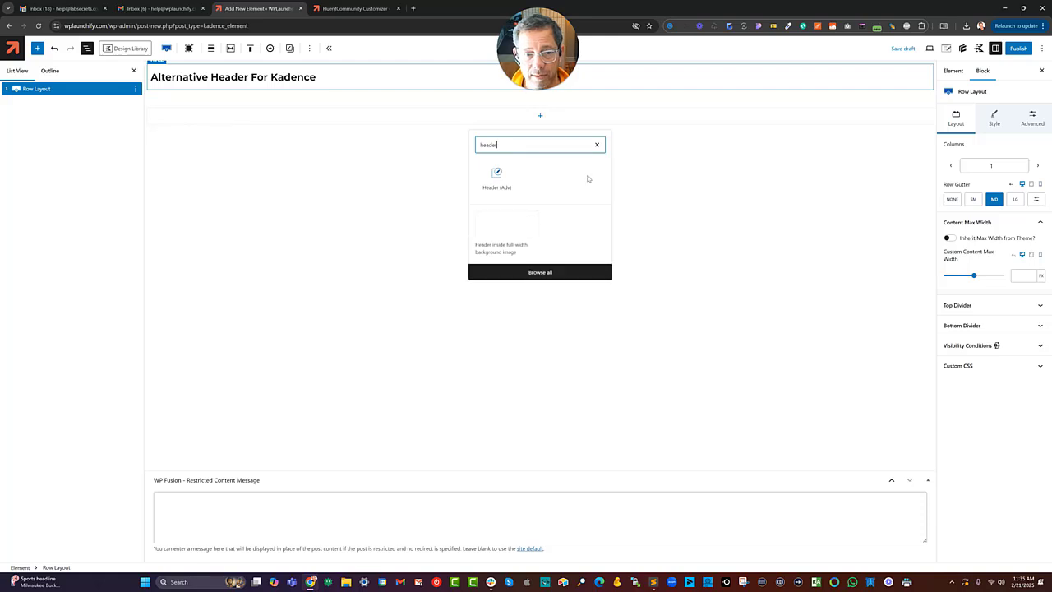
pyautogui.click(496, 174)
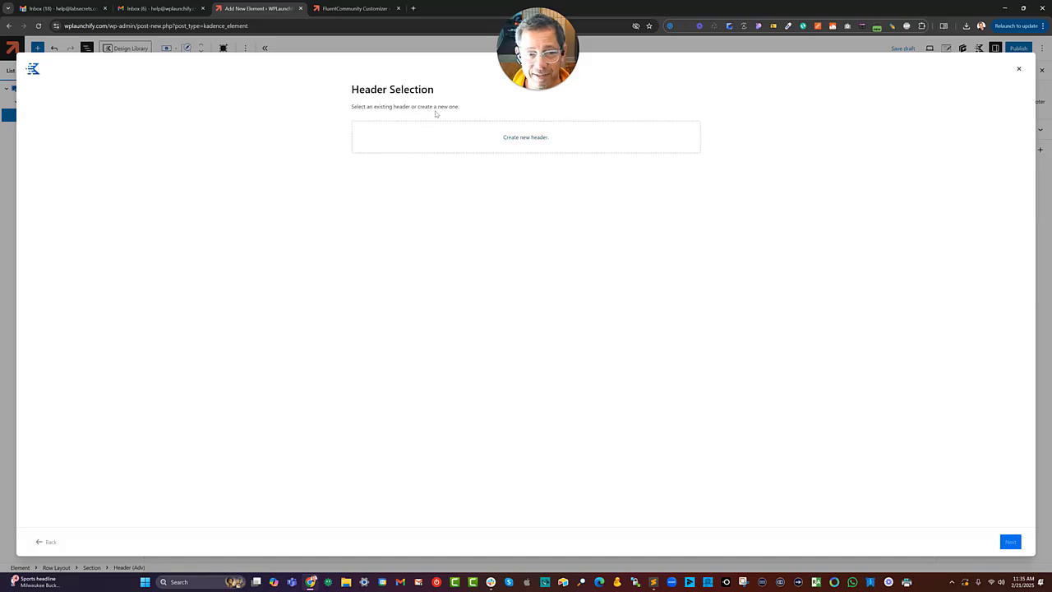
pyautogui.click(518, 138)
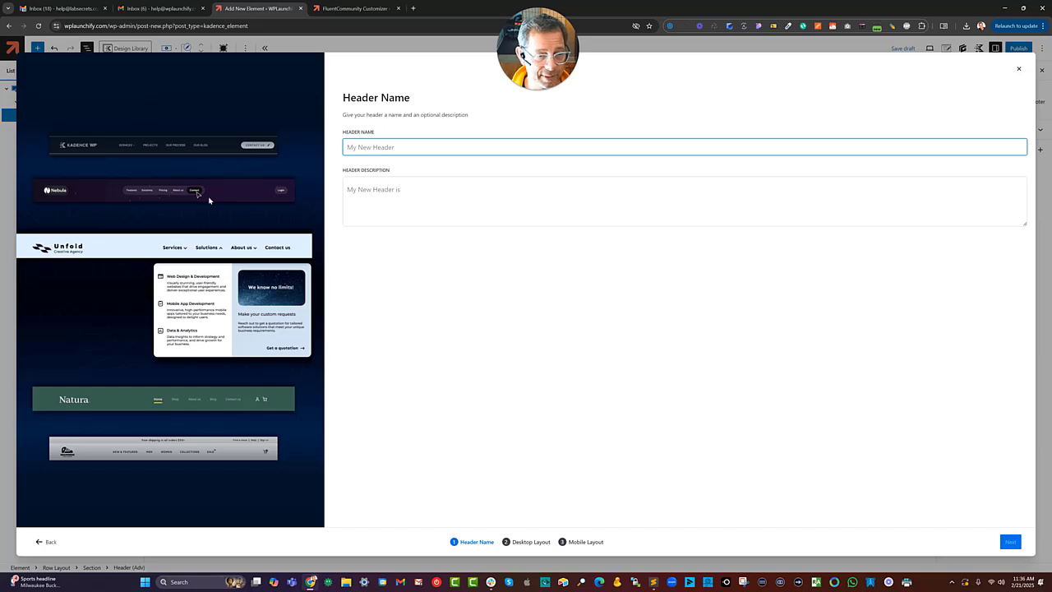
# Name the new header "Community Header" with the description "Alternative For FC" and continue.
pyautogui.write('A')
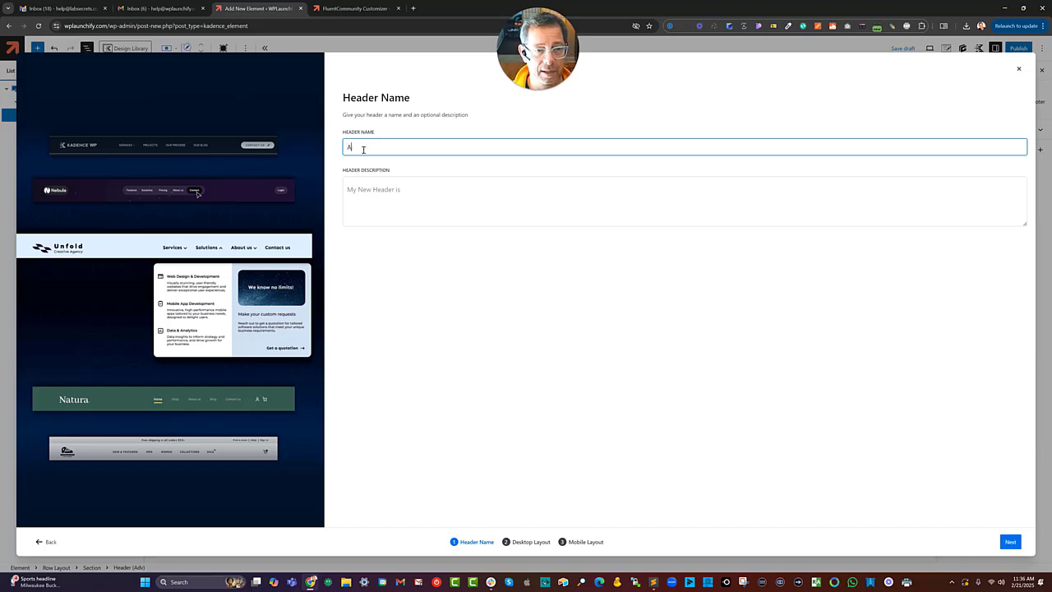
pyautogui.write('lternative Header For Community')
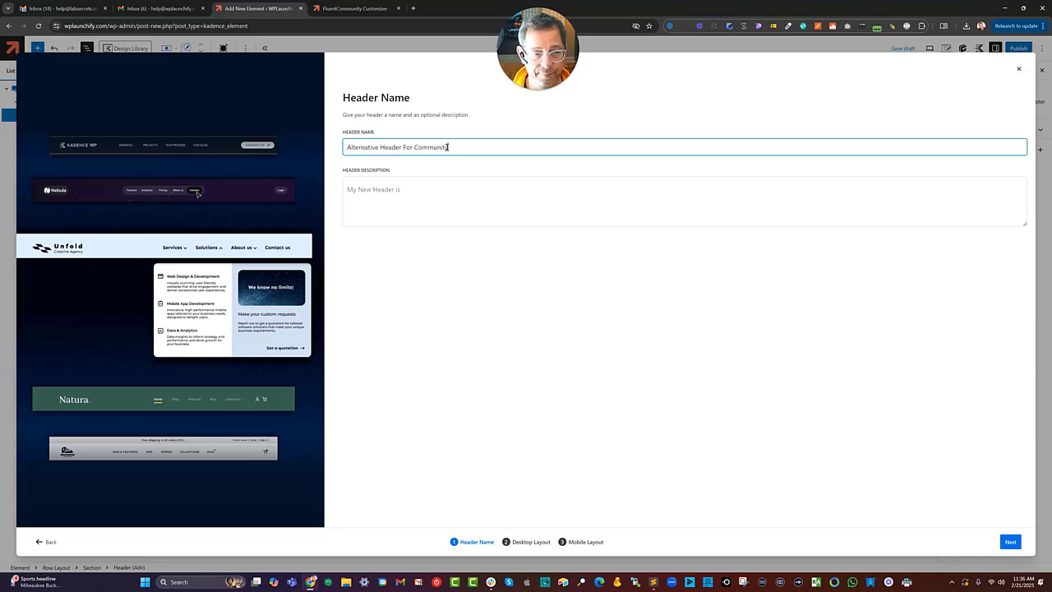
pyautogui.moveTo(448, 148); pyautogui.dragTo(344, 147)
pyautogui.write('Com')
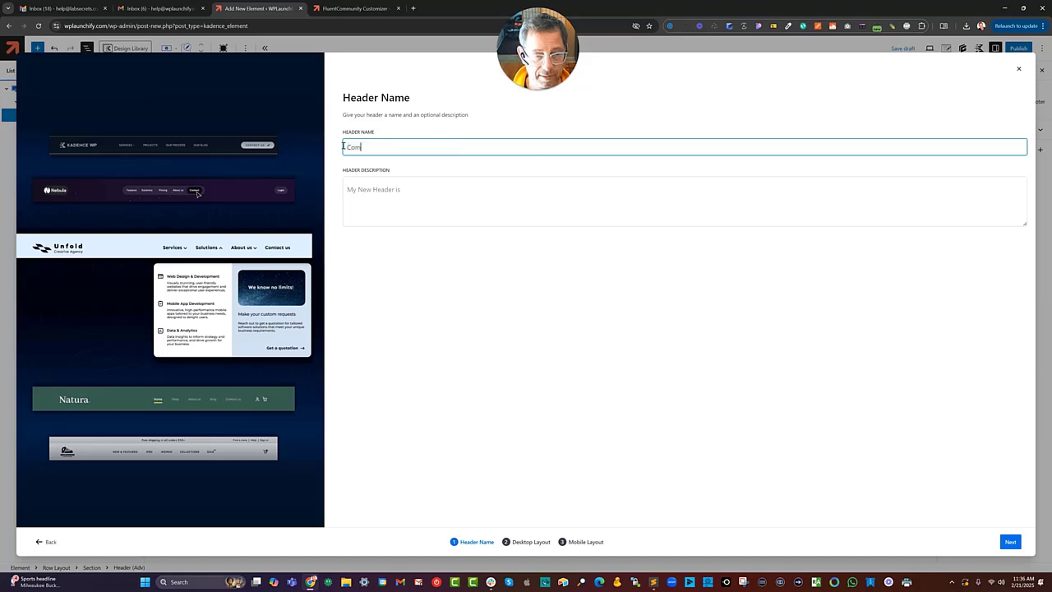
pyautogui.write('munity Header')
pyautogui.press('Tab')
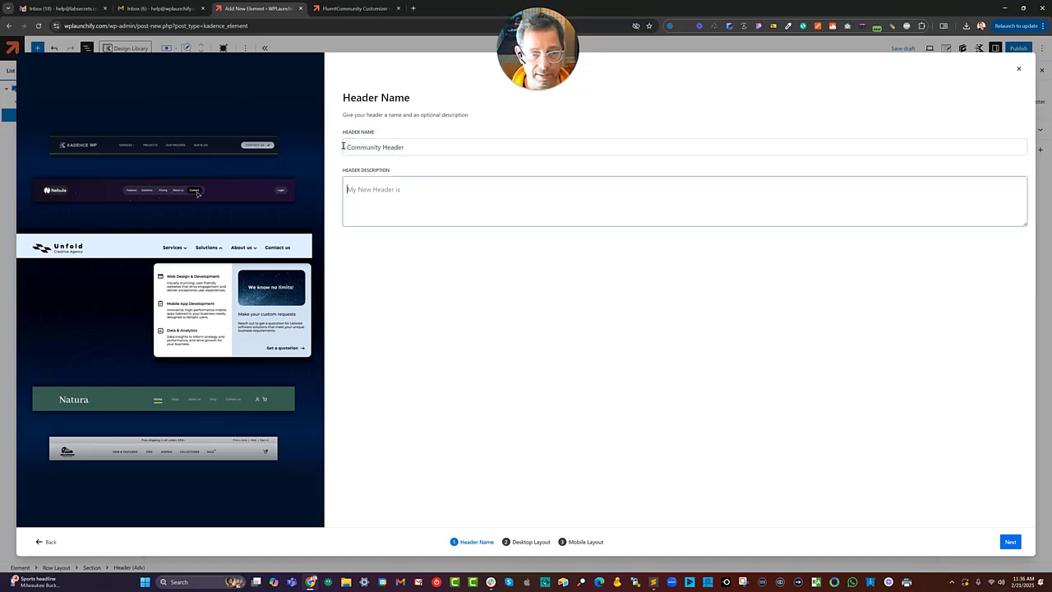
pyautogui.write('Alternative For FC')
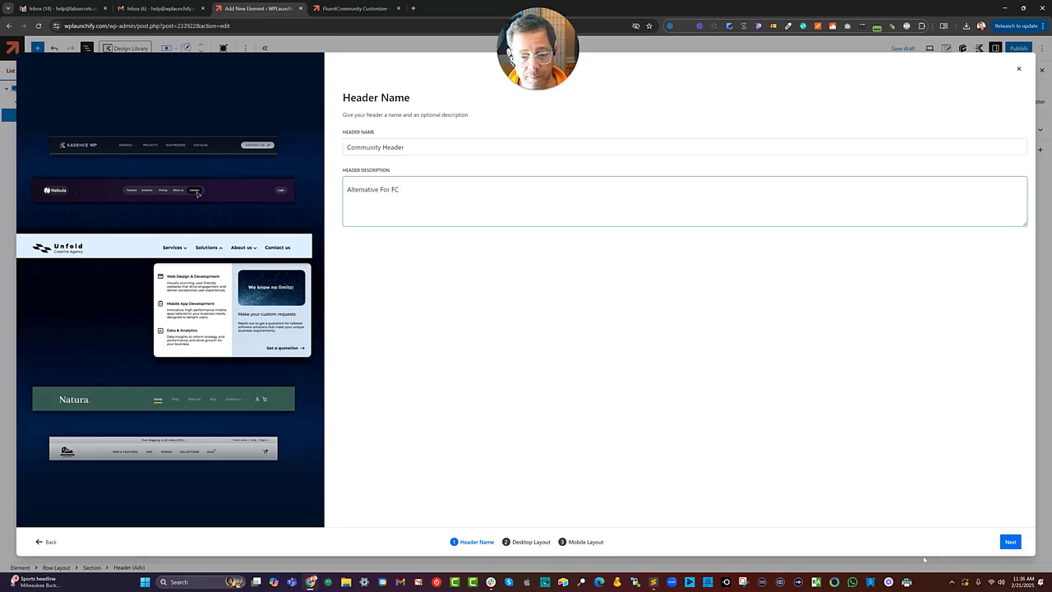
pyautogui.click(1005, 545)
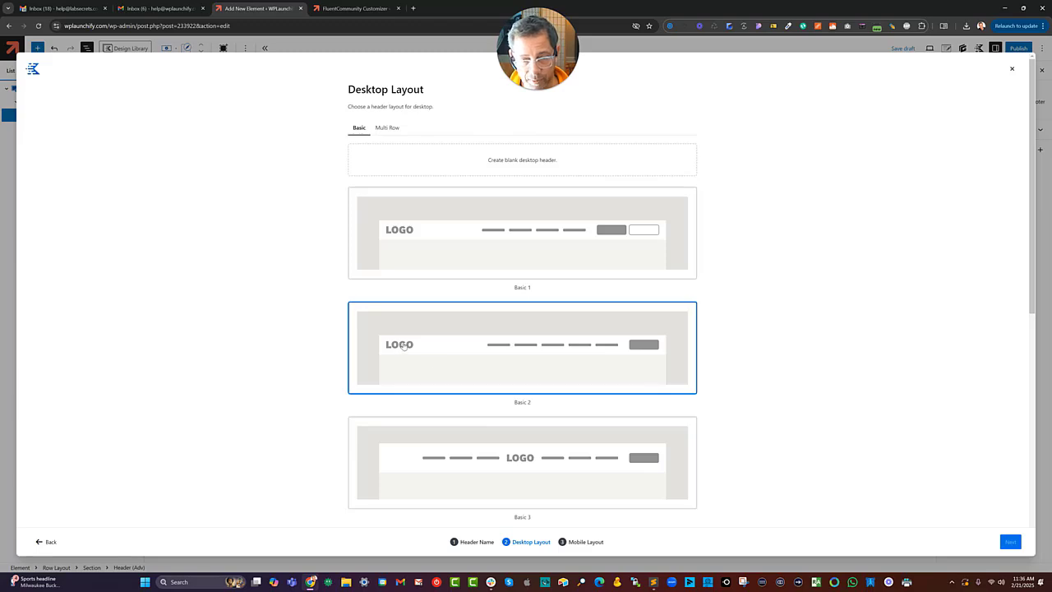
# Choose the Basic 2 desktop layout and the Mobile 3 tablet/mobile layout, then dismiss the header introduction.
pyautogui.click(456, 354)
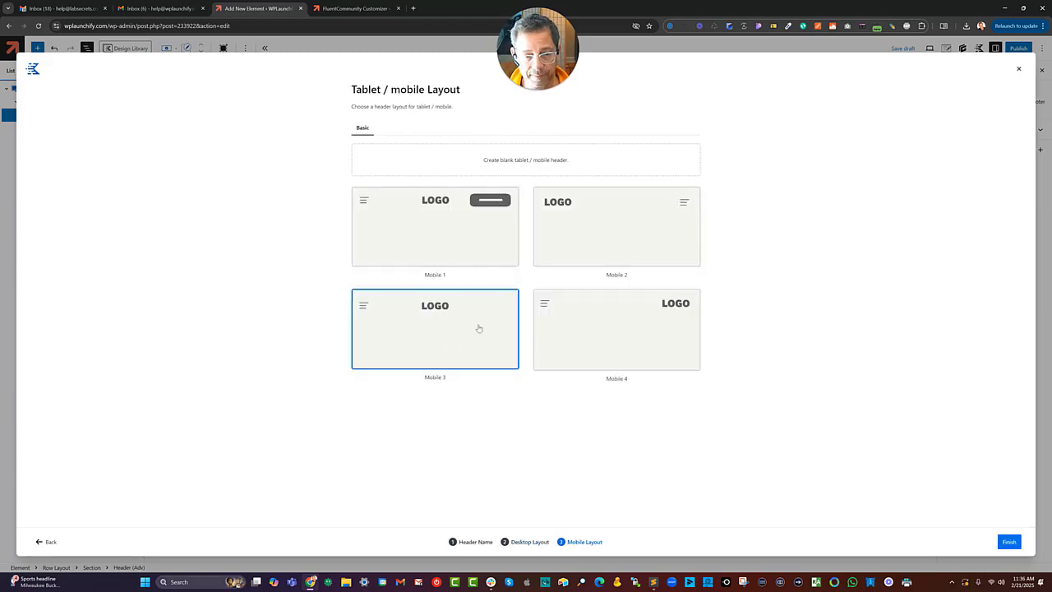
pyautogui.click(437, 237)
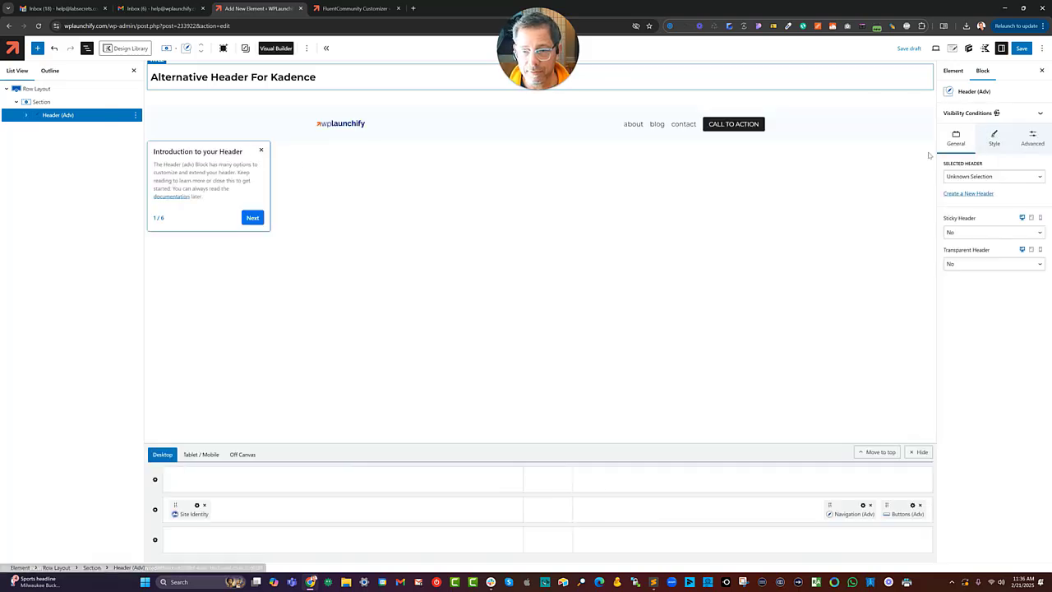
pyautogui.click(262, 150)
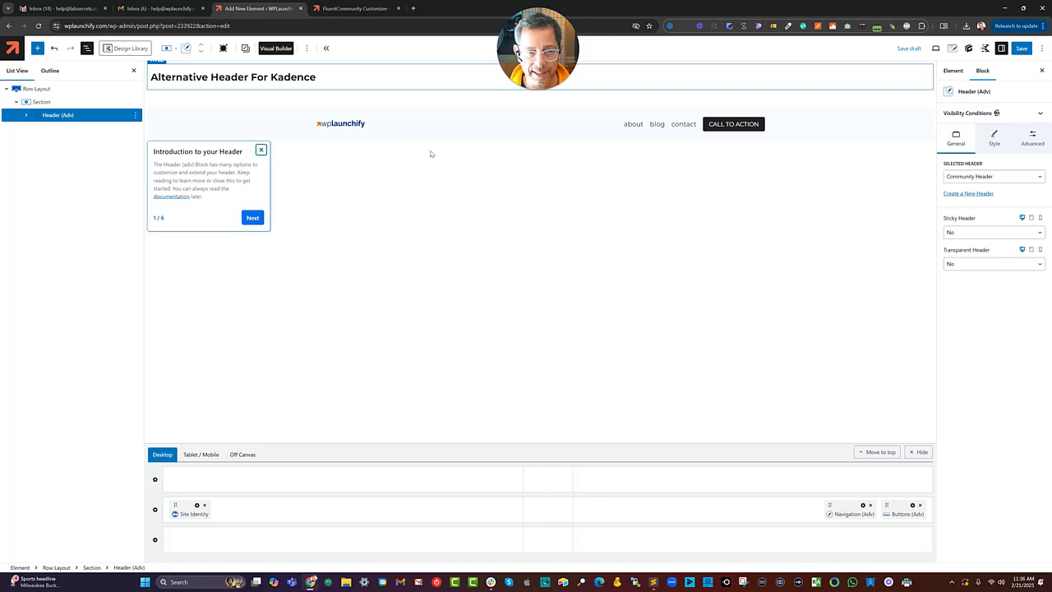
# Inspect the header's navigation block and the element's Placement options in the element settings.
pyautogui.click(633, 125)
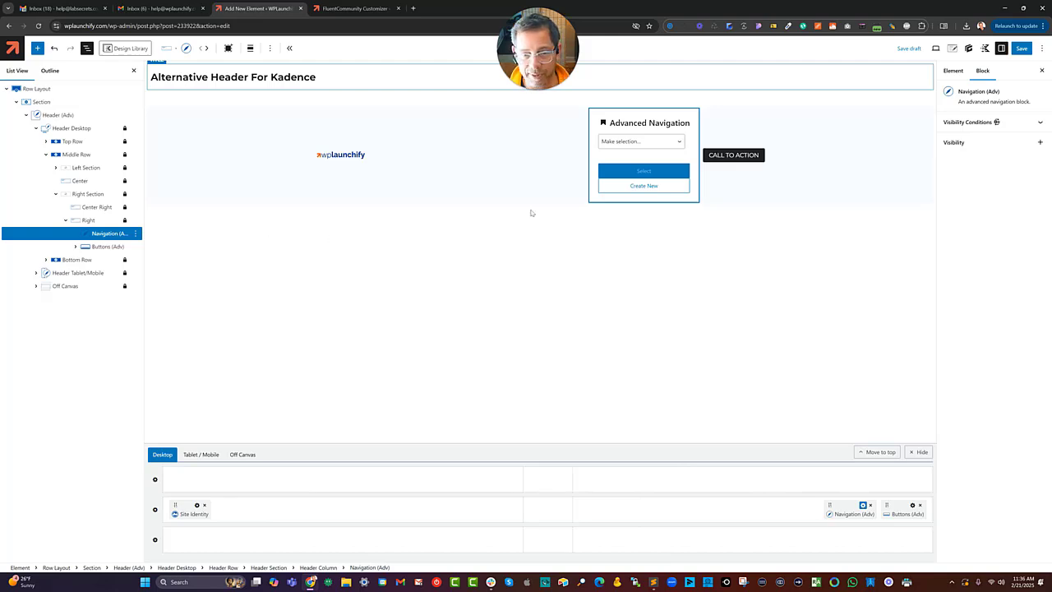
pyautogui.click(607, 290)
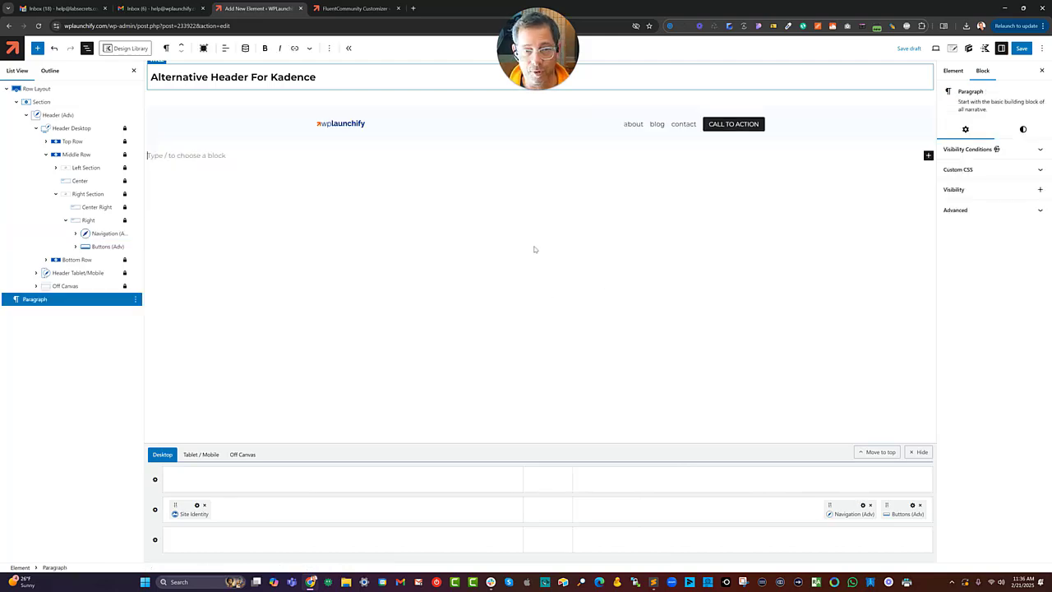
pyautogui.click(953, 48)
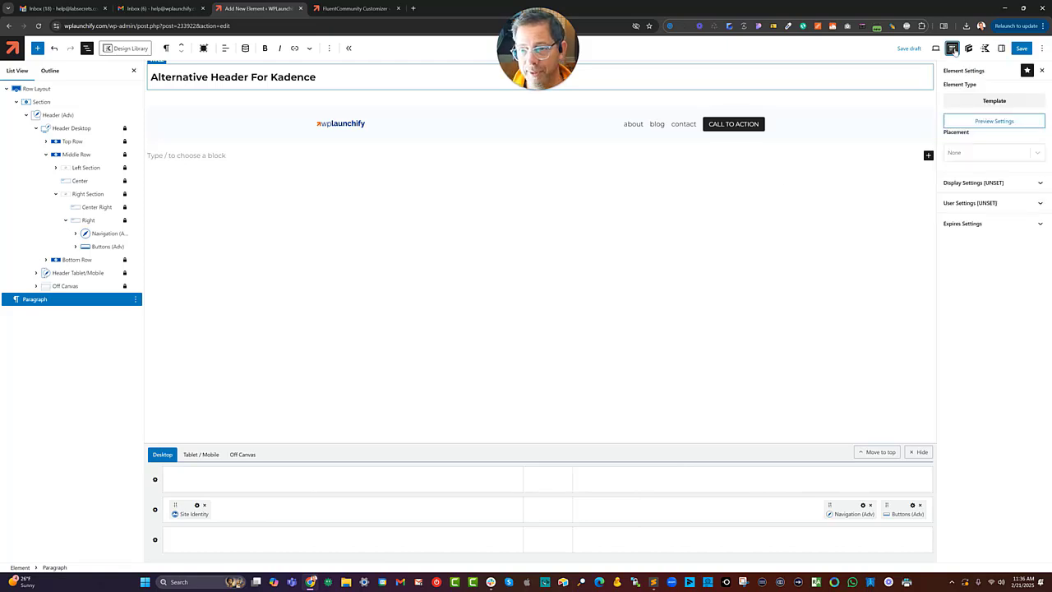
pyautogui.click(979, 156)
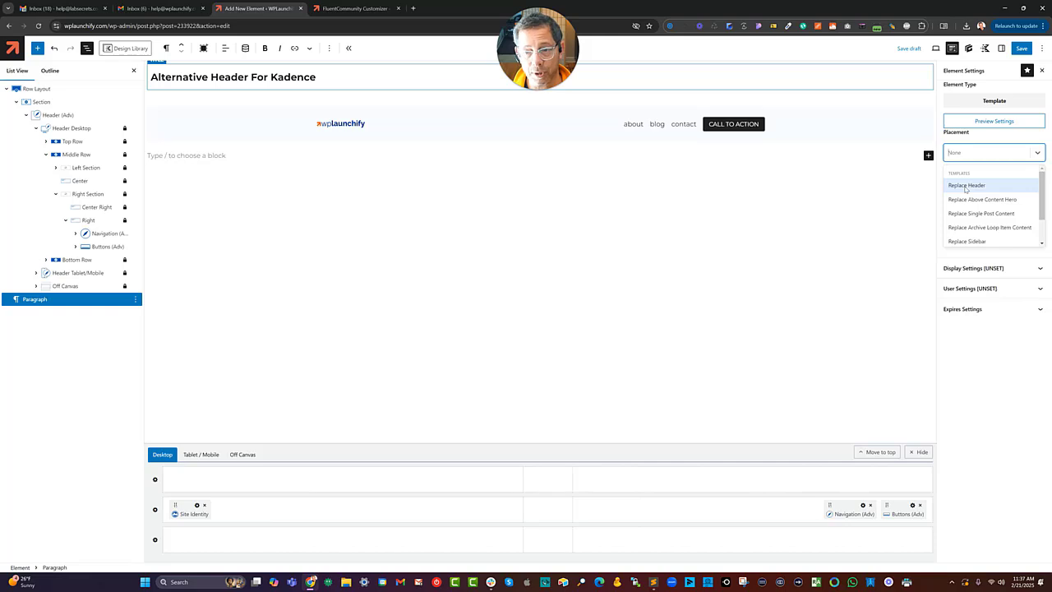
pyautogui.click(974, 140)
# Set the element's display rule to show on the Entire Site.
pyautogui.click(979, 176)
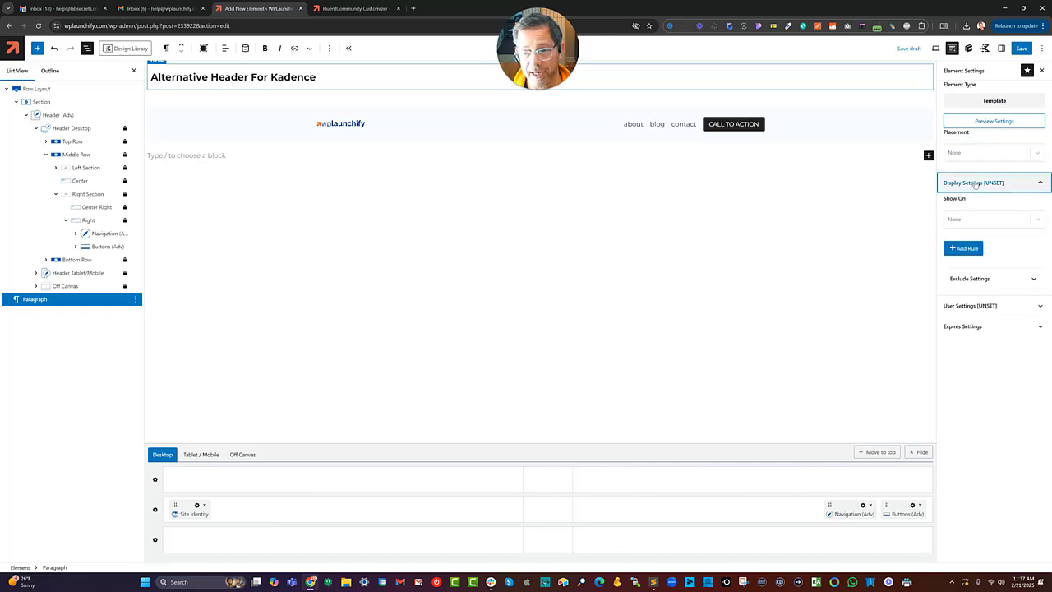
pyautogui.click(974, 217)
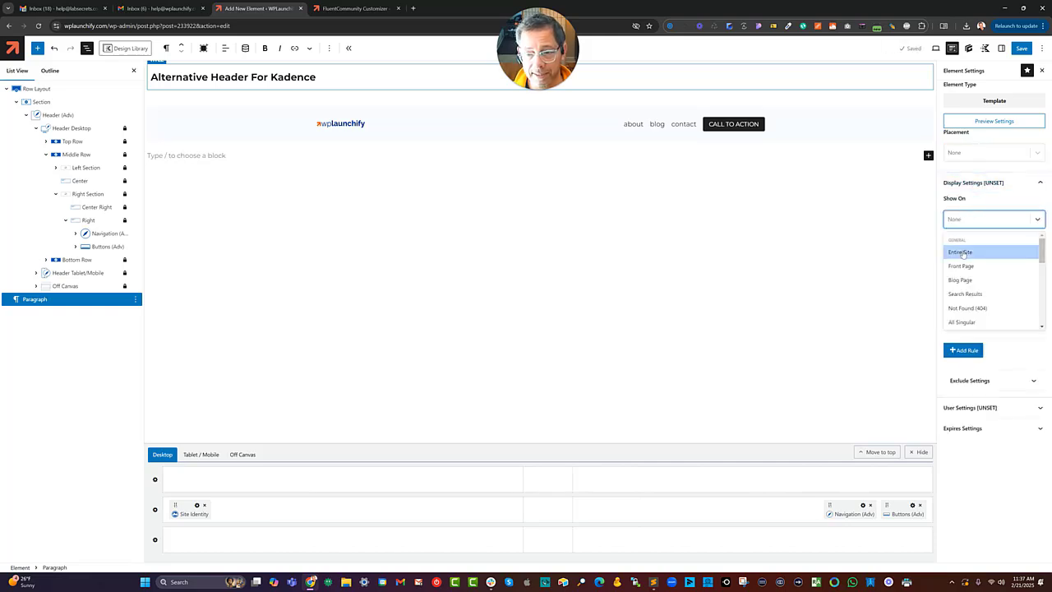
pyautogui.click(966, 251)
pyautogui.click(987, 185)
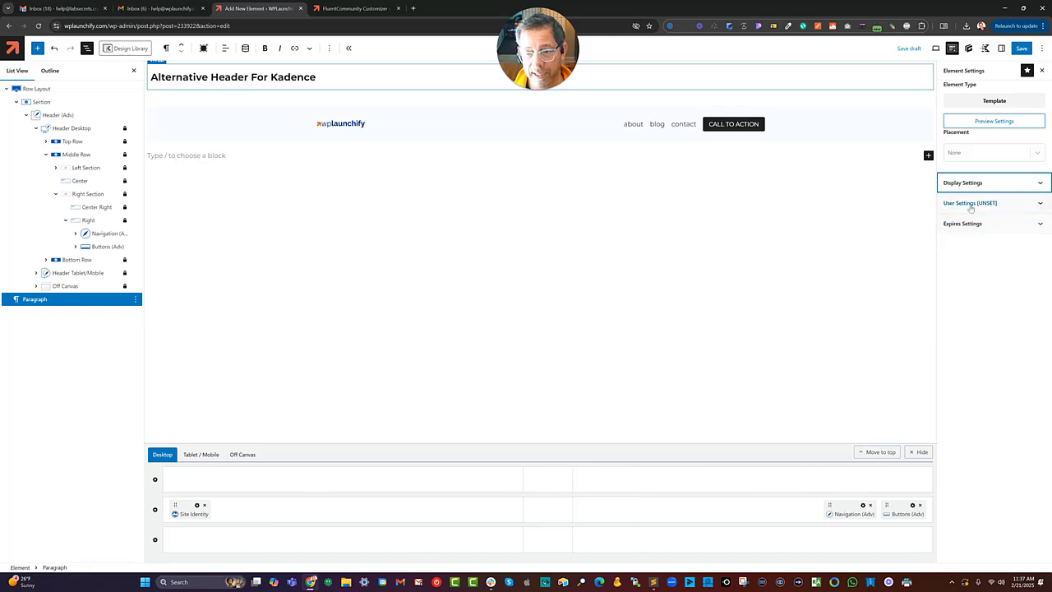
# Make the element visible to All Users and save both the element and the Community Header.
pyautogui.click(966, 204)
pyautogui.click(966, 241)
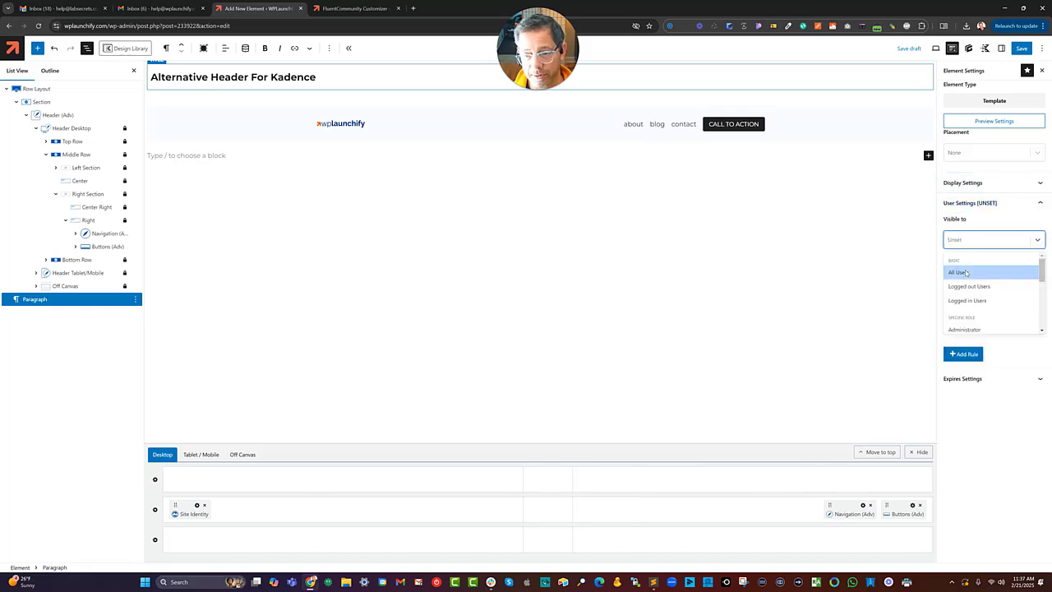
pyautogui.click(968, 272)
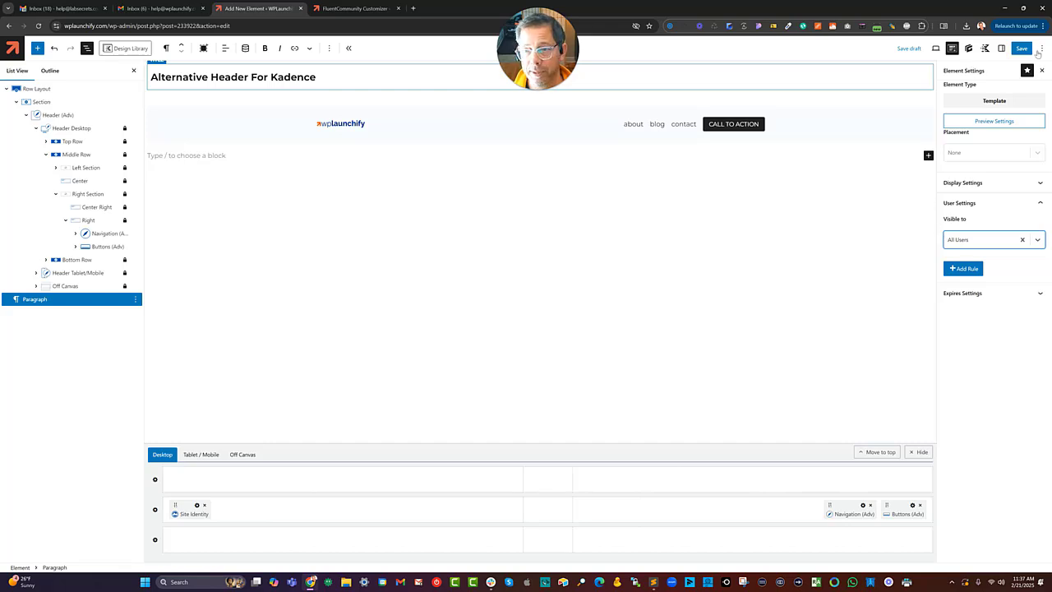
pyautogui.click(1021, 50)
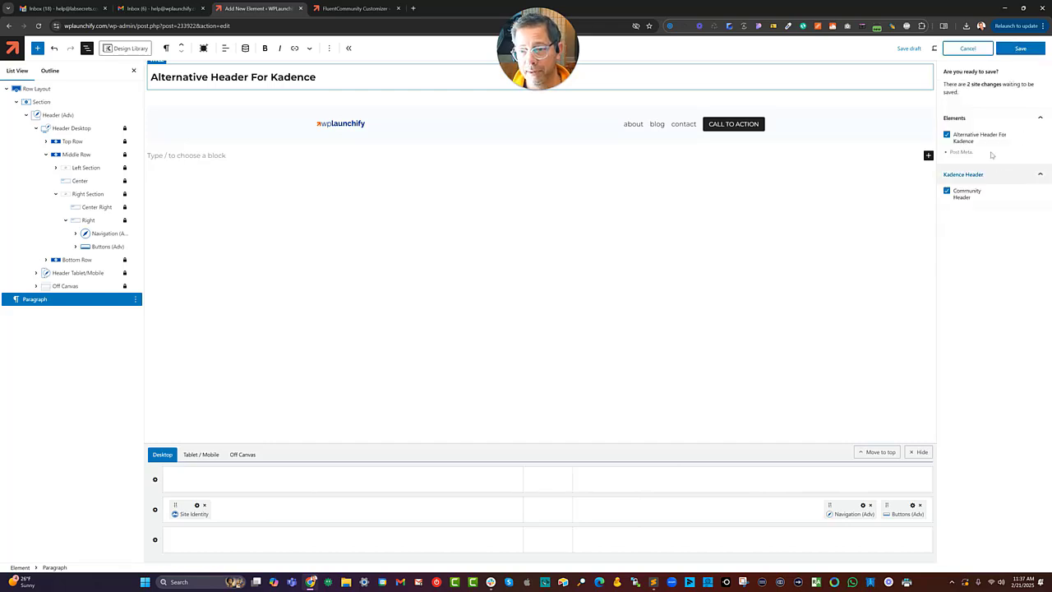
pyautogui.click(1027, 47)
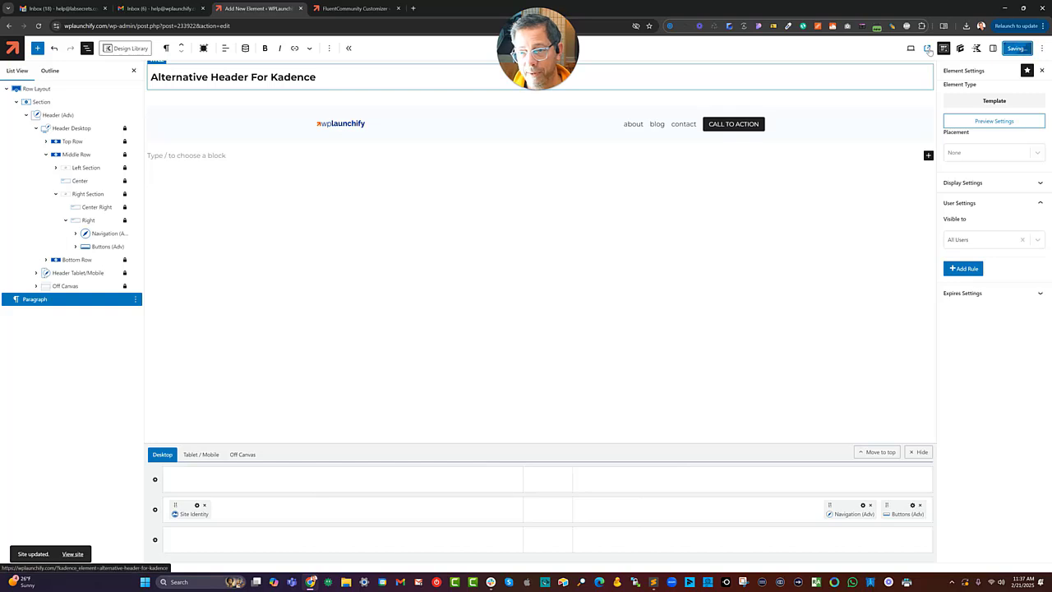
# Preview the element on the front end, then return to the Elements list.
pyautogui.click(929, 49)
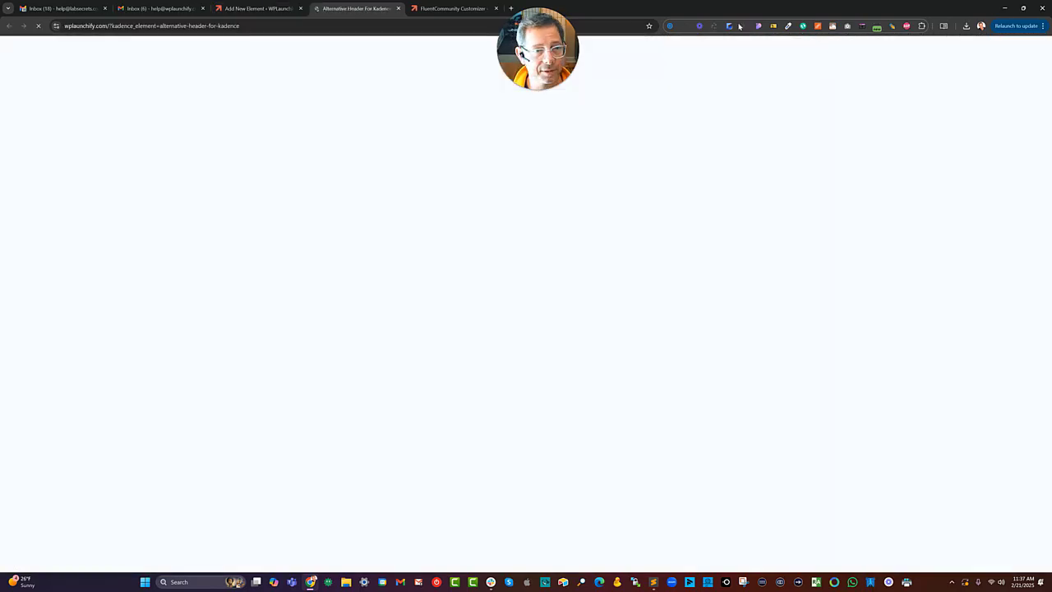
pyautogui.click(398, 9)
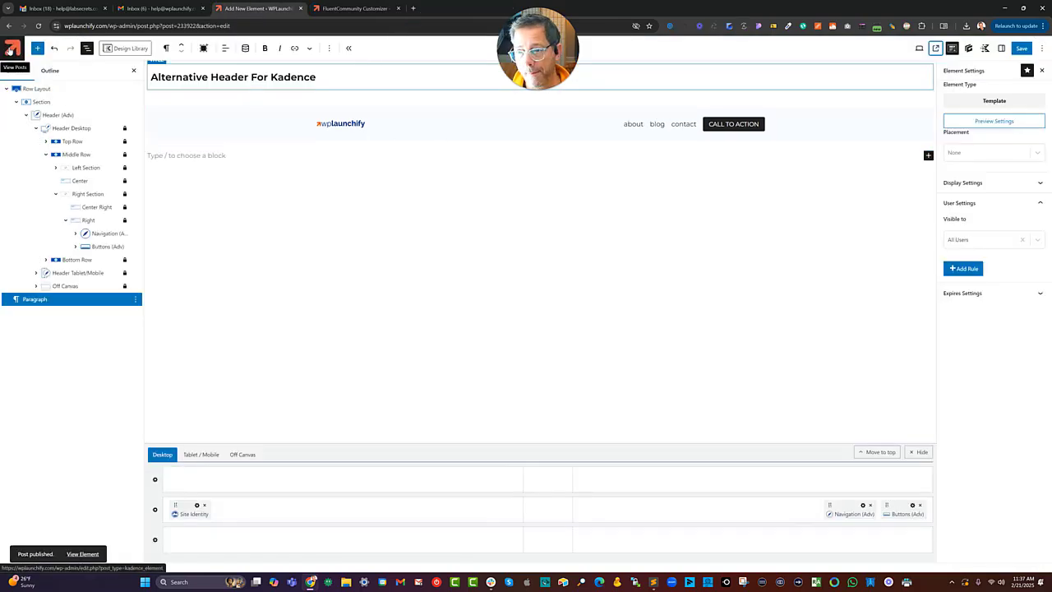
pyautogui.click(12, 51)
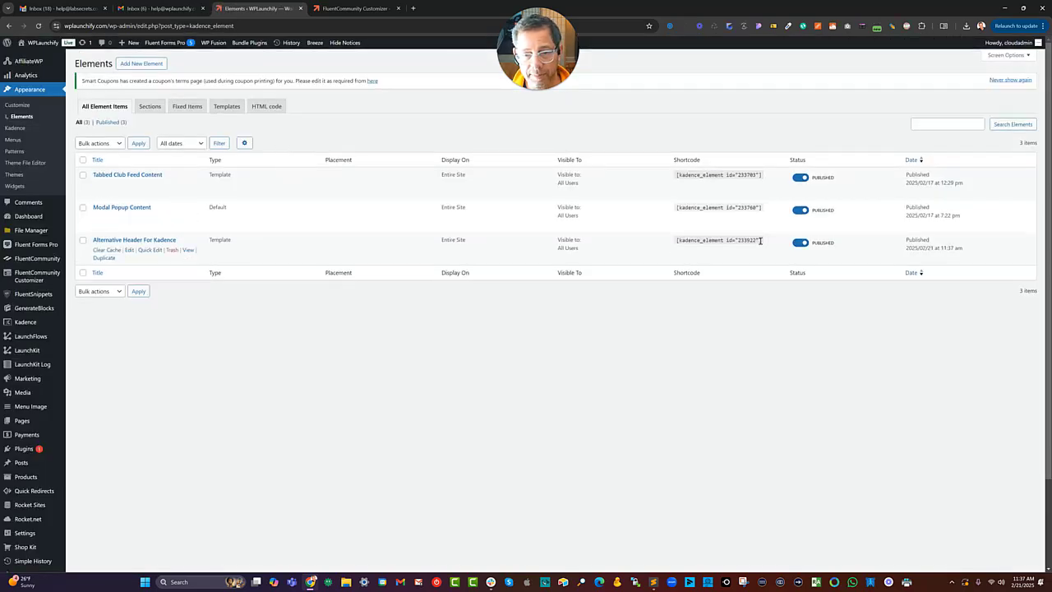
# Copy the Alternative Header For Kadence shortcode and paste it as the customizer's Header Content.
pyautogui.moveTo(760, 240); pyautogui.dragTo(675, 240)
pyautogui.rightClick(676, 241)
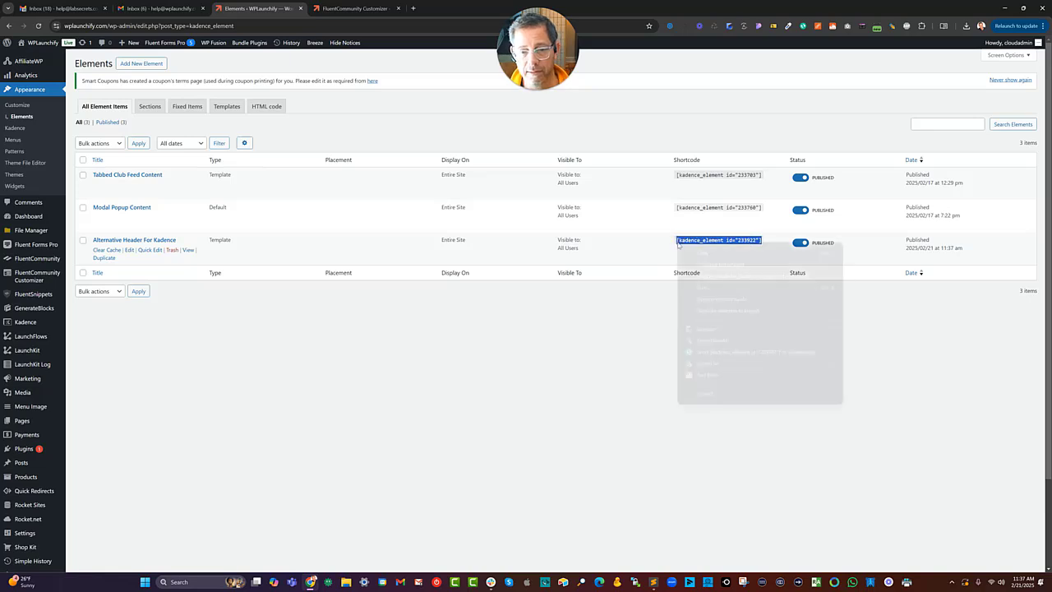
pyautogui.click(702, 253)
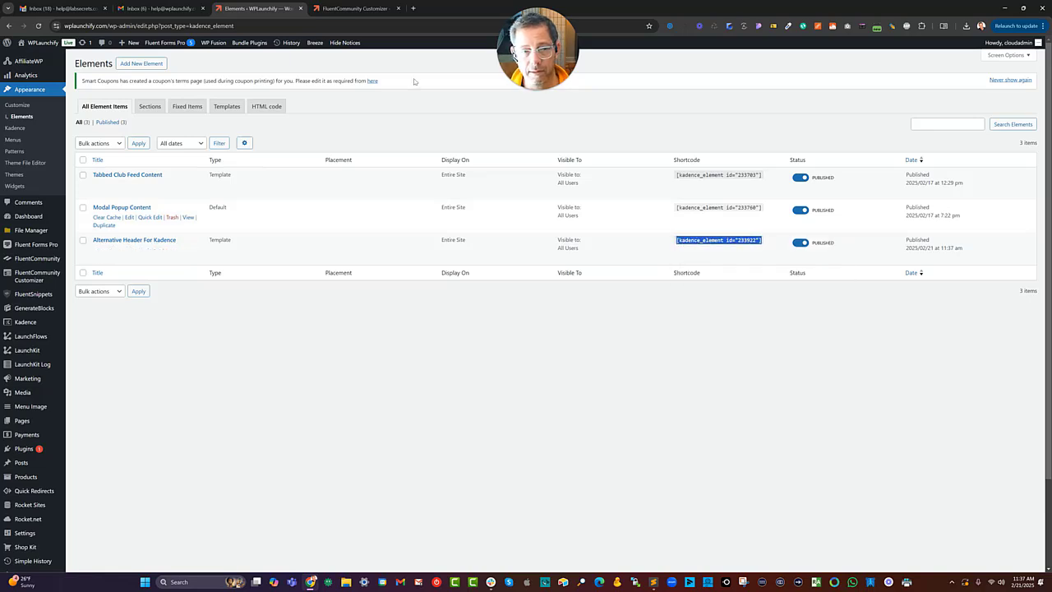
pyautogui.click(334, 10)
pyautogui.hotkey('ctrl', 'a')
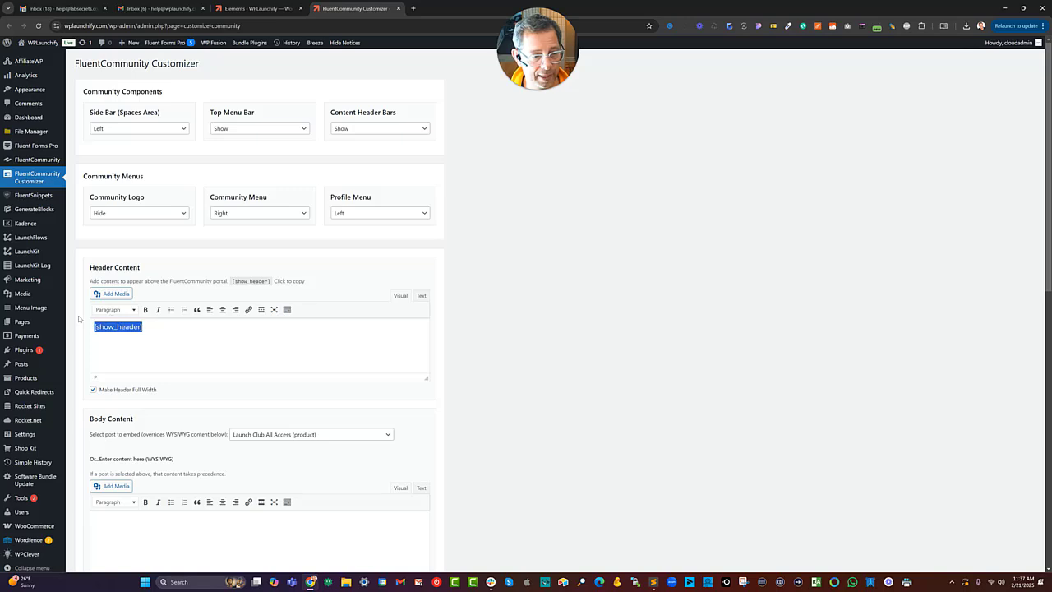
pyautogui.hotkey('ctrl', 'v')
# Save the FluentCommunity Customizer settings.
pyautogui.scroll(-7, 487, 261)
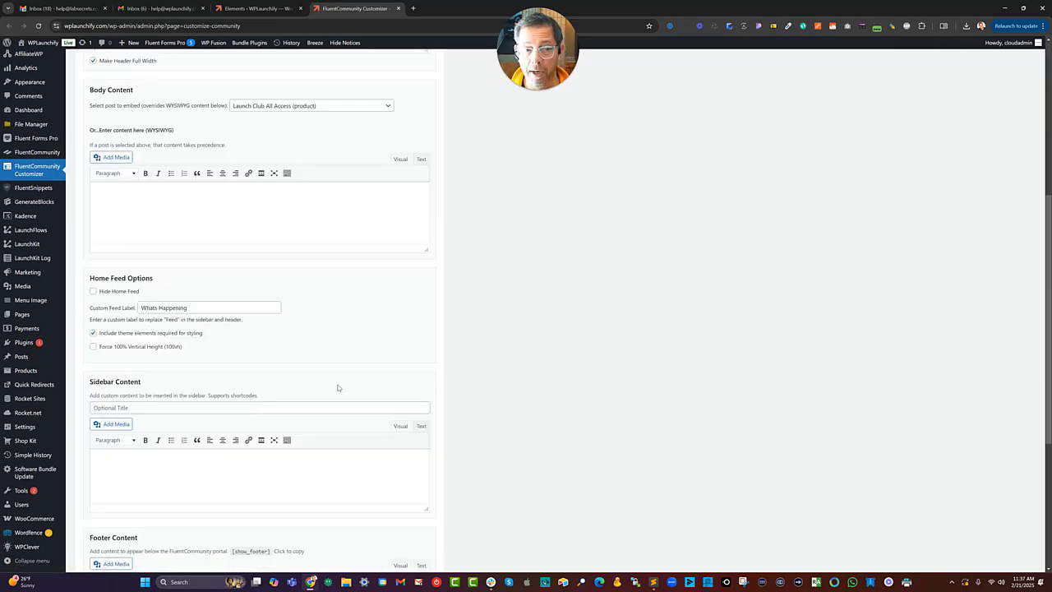
pyautogui.scroll(3, 328, 385)
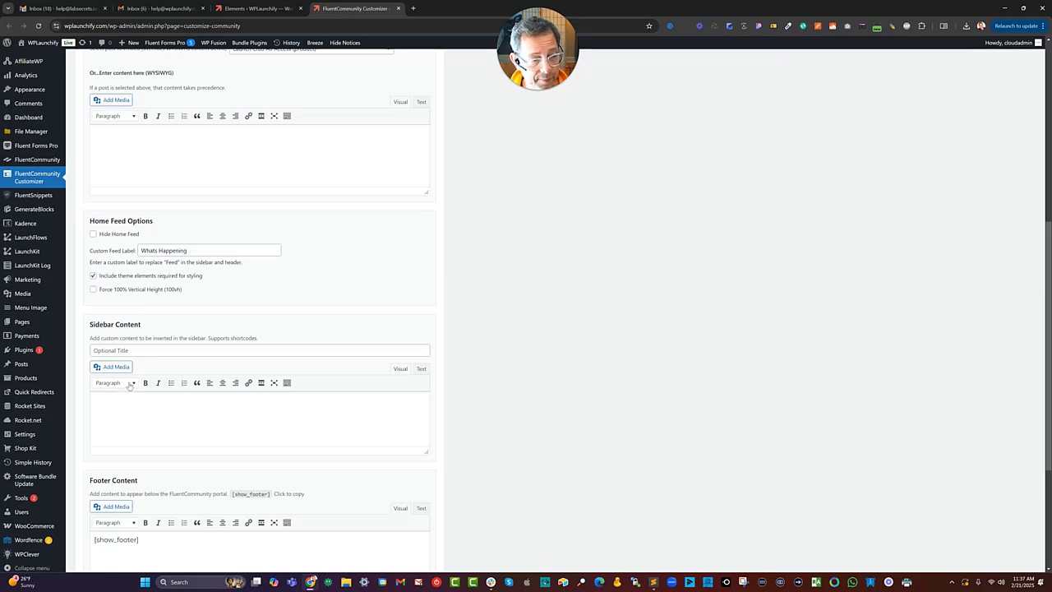
pyautogui.scroll(3, 146, 193)
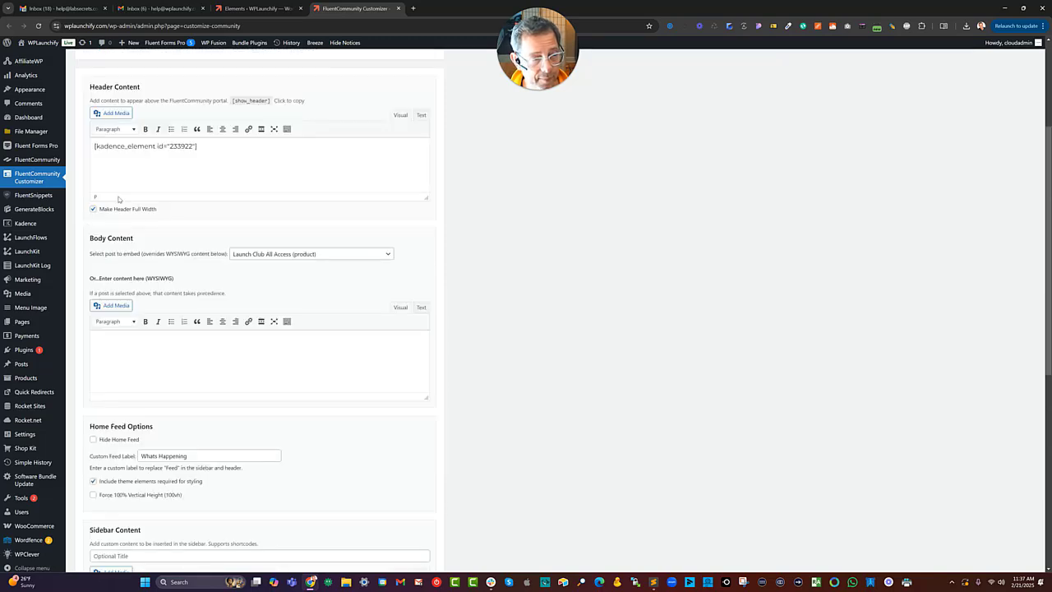
pyautogui.moveTo(105, 210); pyautogui.dragTo(155, 207)
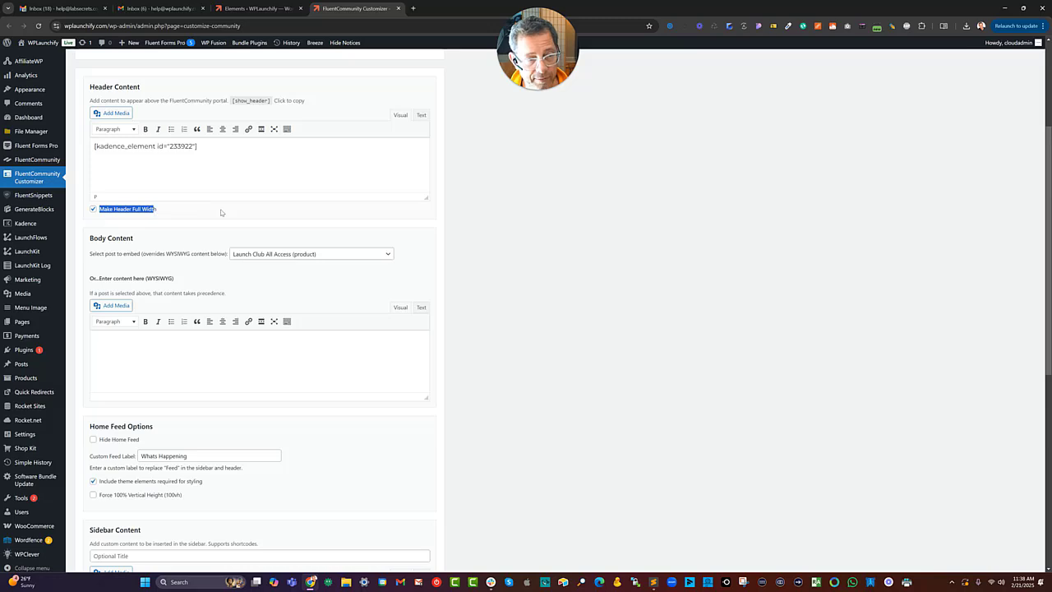
pyautogui.scroll(-3, 172, 352)
pyautogui.scroll(-2, 164, 444)
pyautogui.click(95, 523)
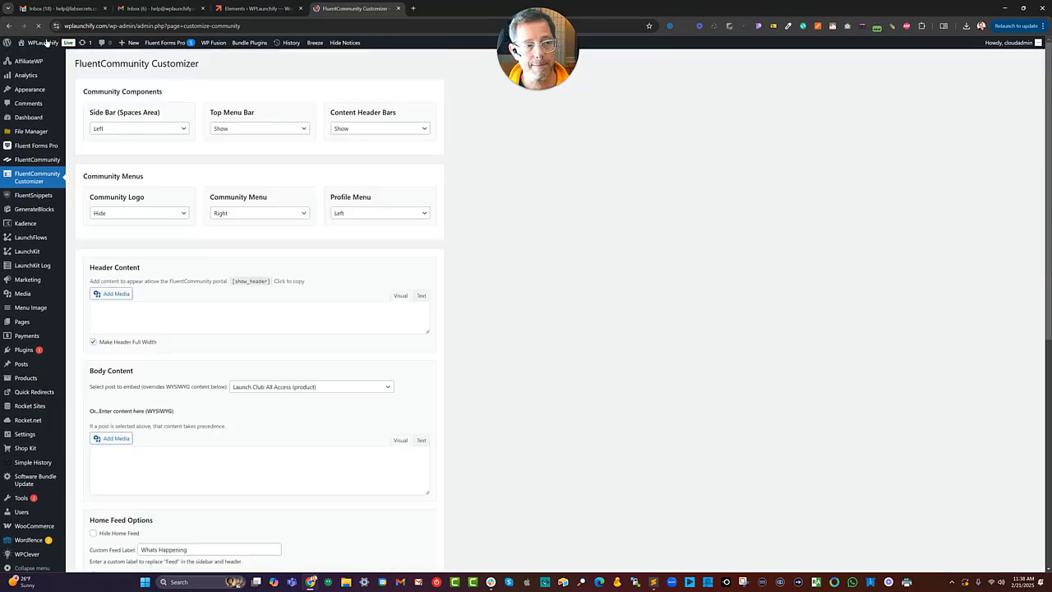
# Open the community portal in a new tab to view the new header.
pyautogui.moveTo(35, 46)
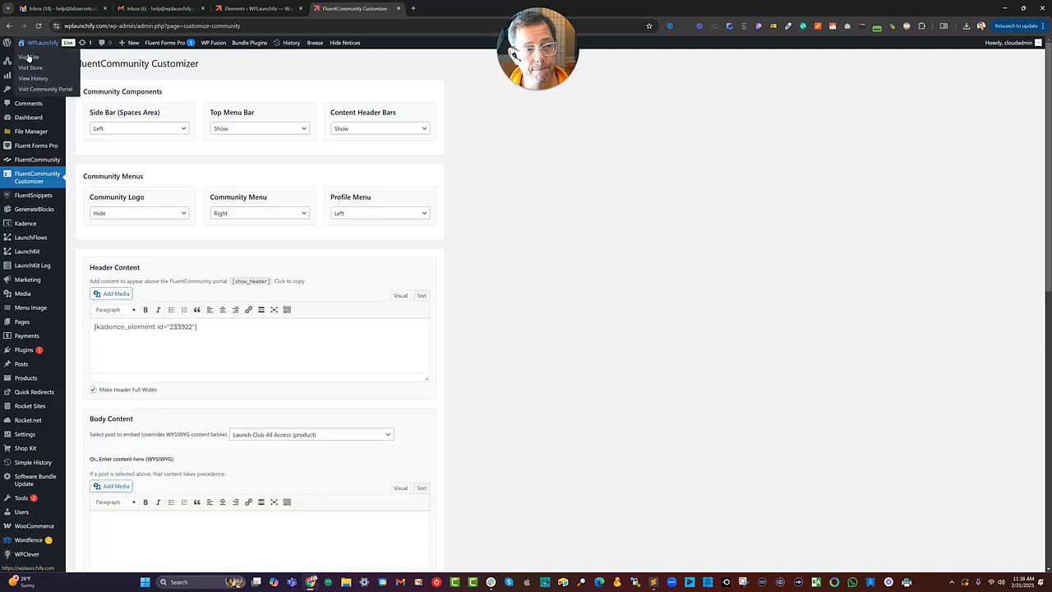
pyautogui.rightClick(46, 88)
pyautogui.click(70, 101)
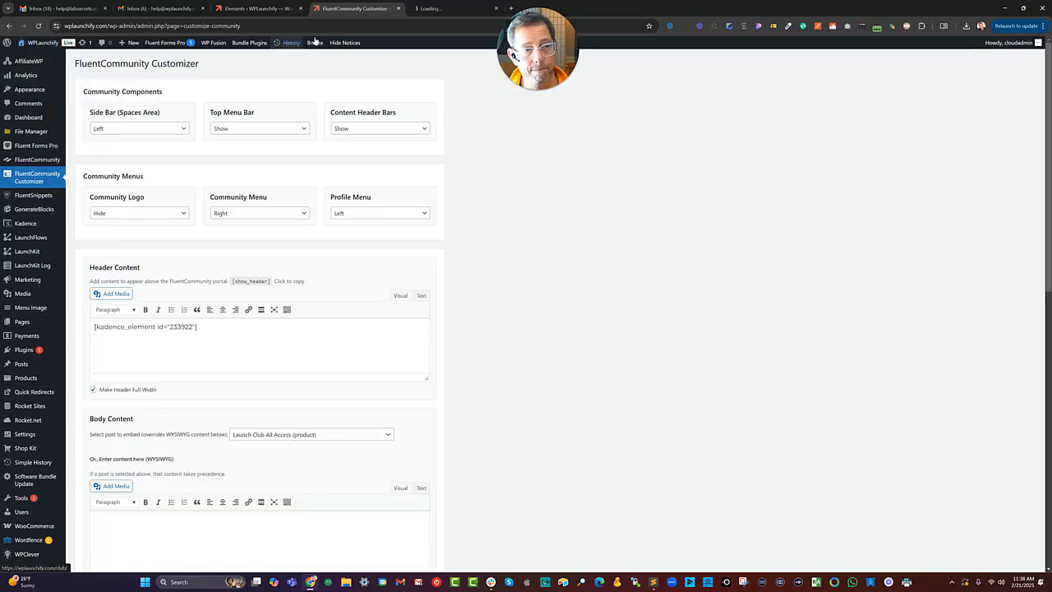
pyautogui.click(422, 9)
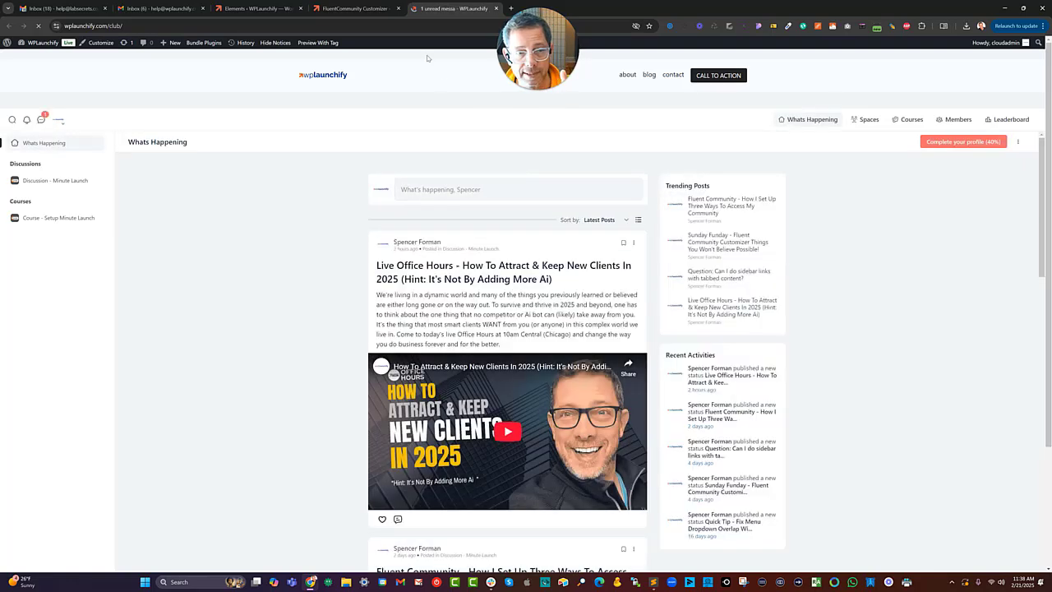
# Reopen the Alternative Header For Kadence element and delete the empty paragraph below the row layout.
pyautogui.click(254, 8)
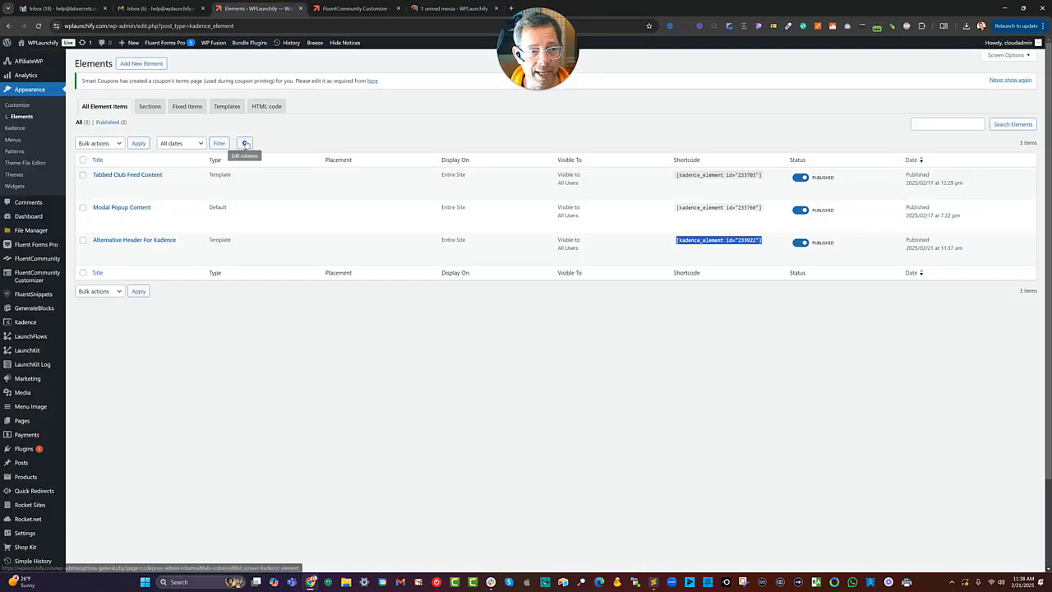
pyautogui.click(130, 250)
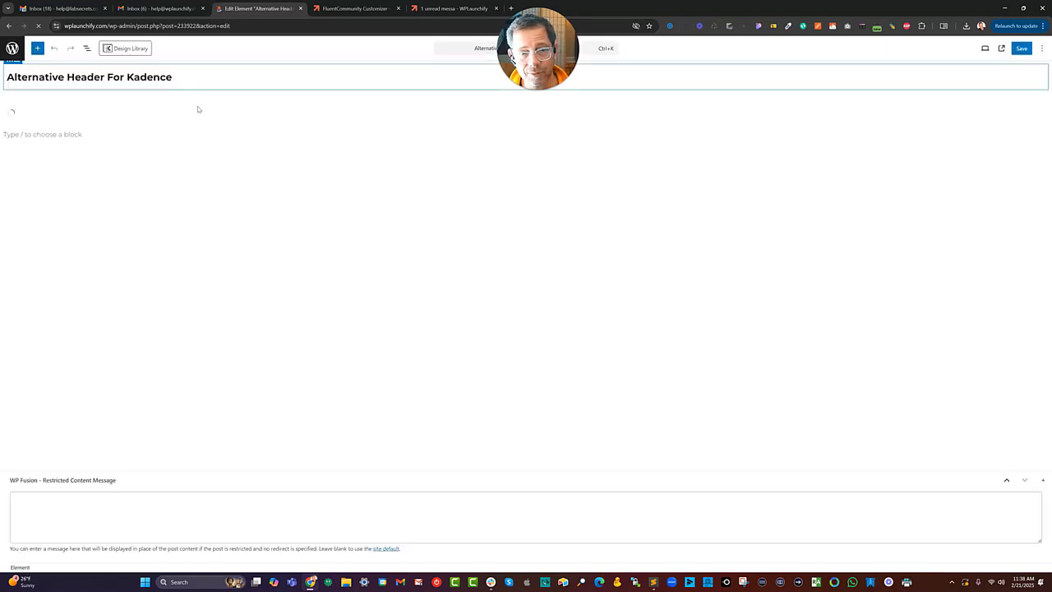
pyautogui.click(86, 48)
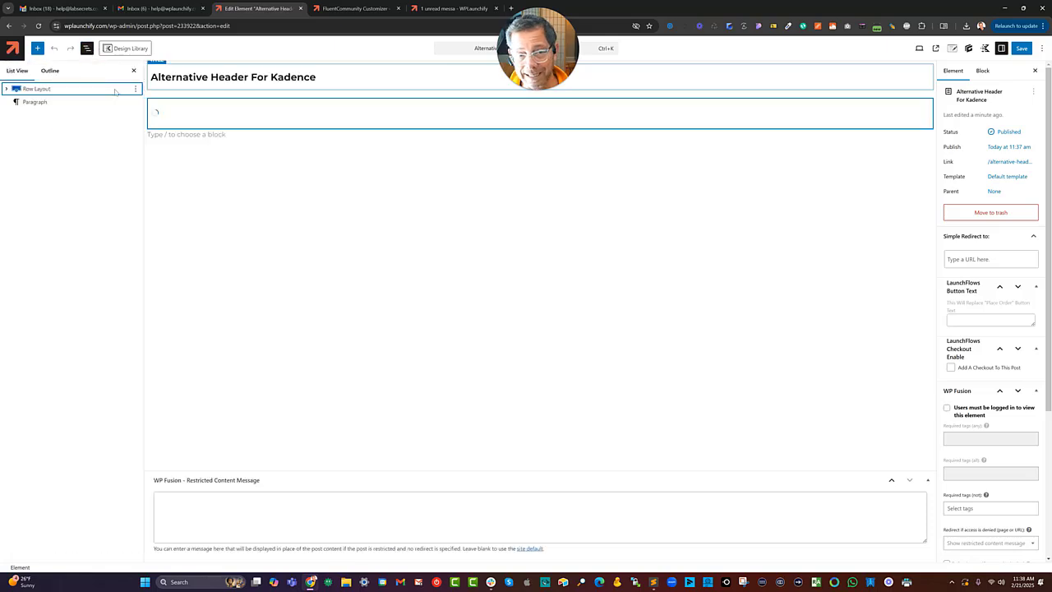
pyautogui.click(21, 102)
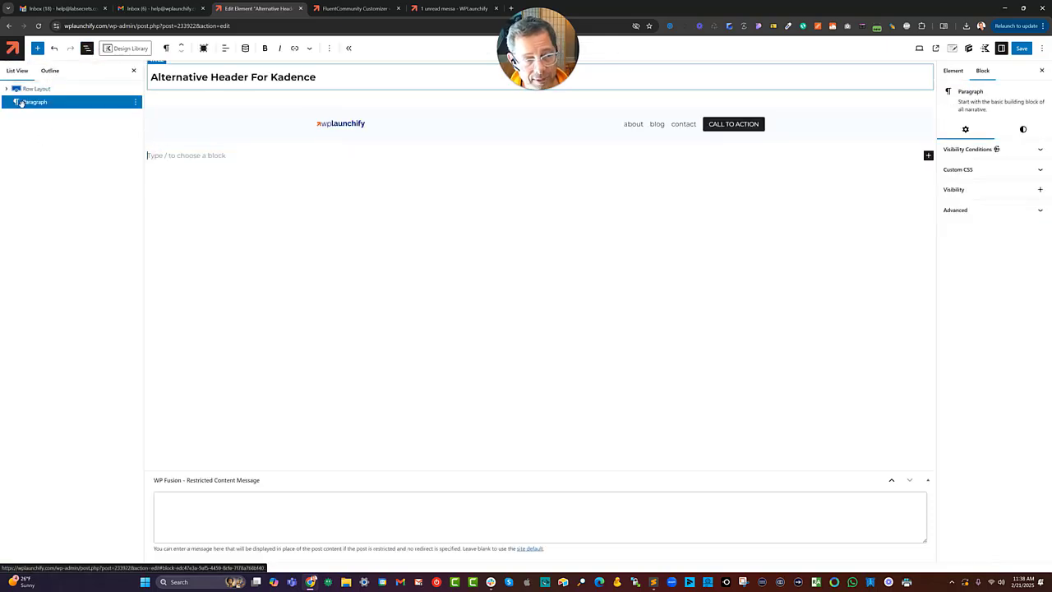
pyautogui.click(135, 102)
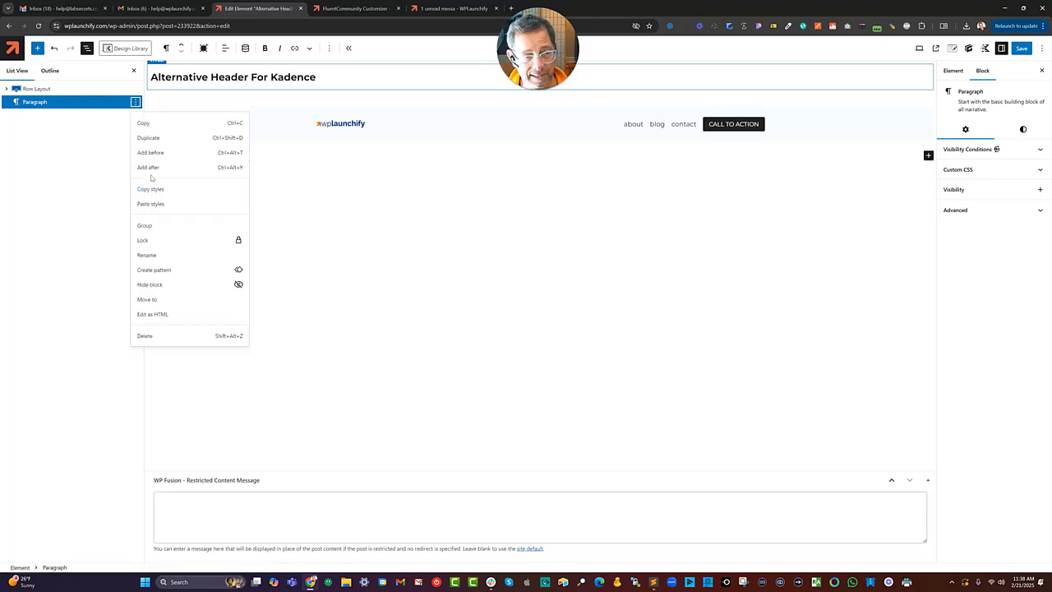
pyautogui.click(145, 336)
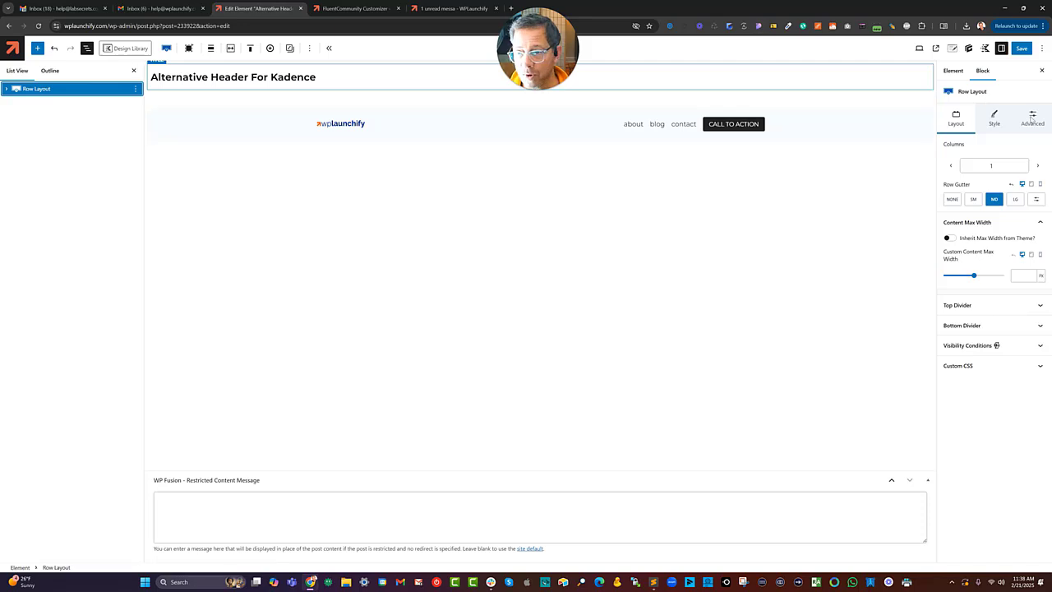
# Set the row layout's padding to None (0px).
pyautogui.click(1031, 117)
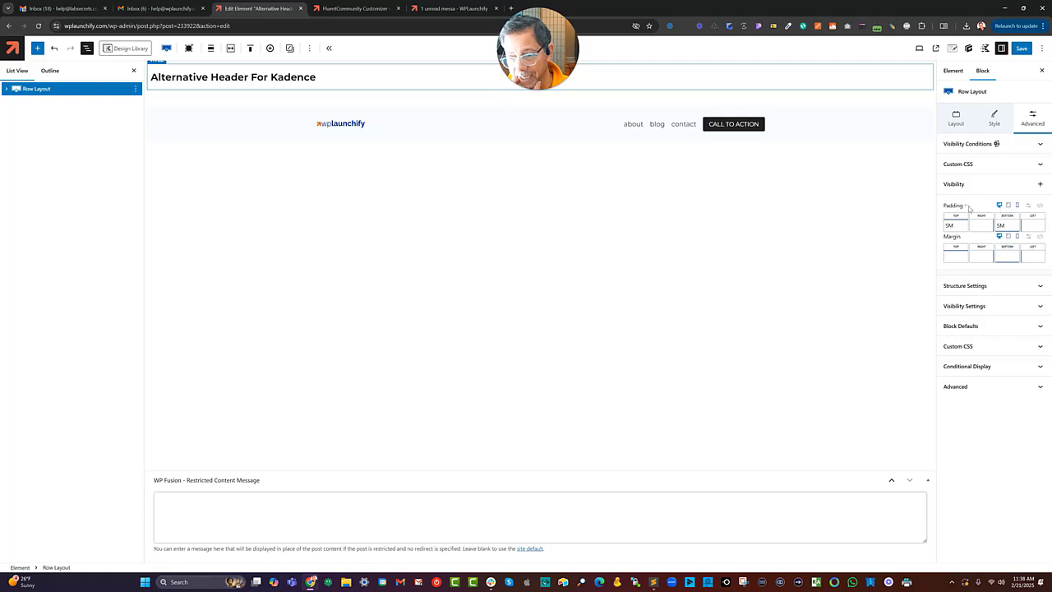
pyautogui.click(1040, 207)
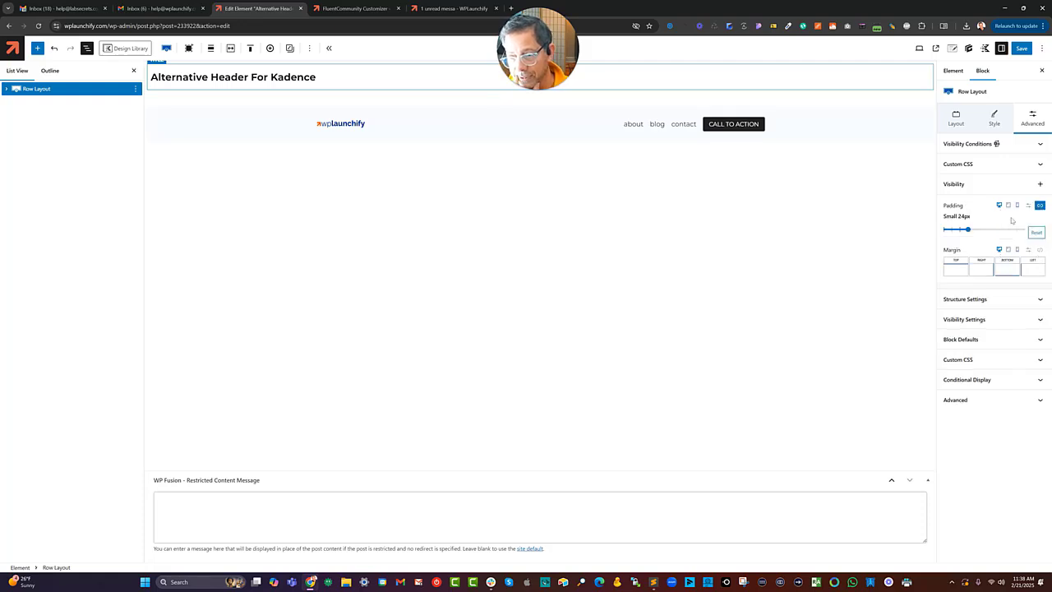
pyautogui.moveTo(974, 229); pyautogui.dragTo(944, 230)
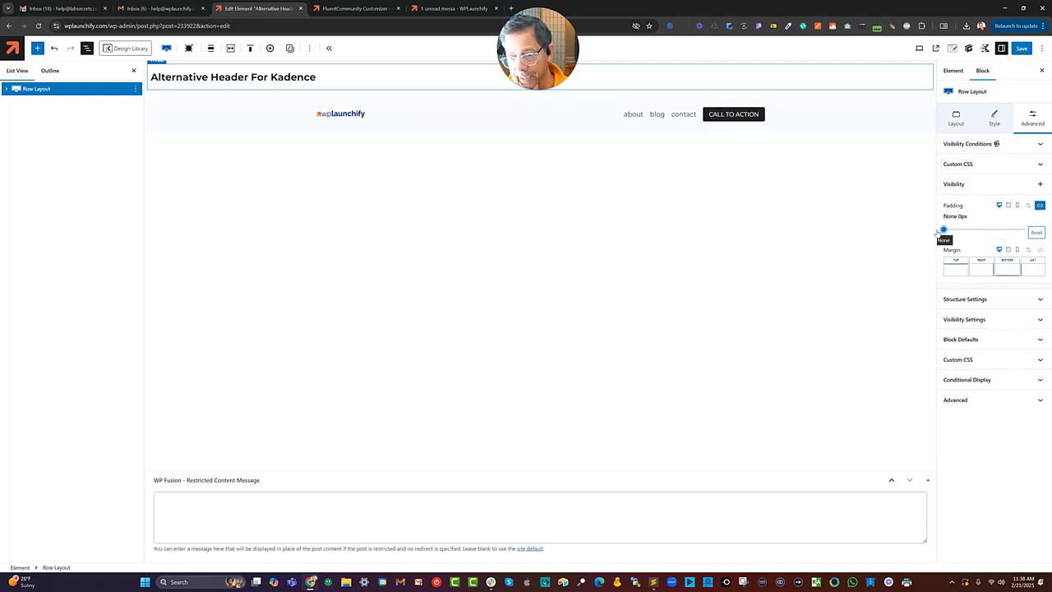
# Save the element and switch to the community portal to check the header.
pyautogui.click(1021, 49)
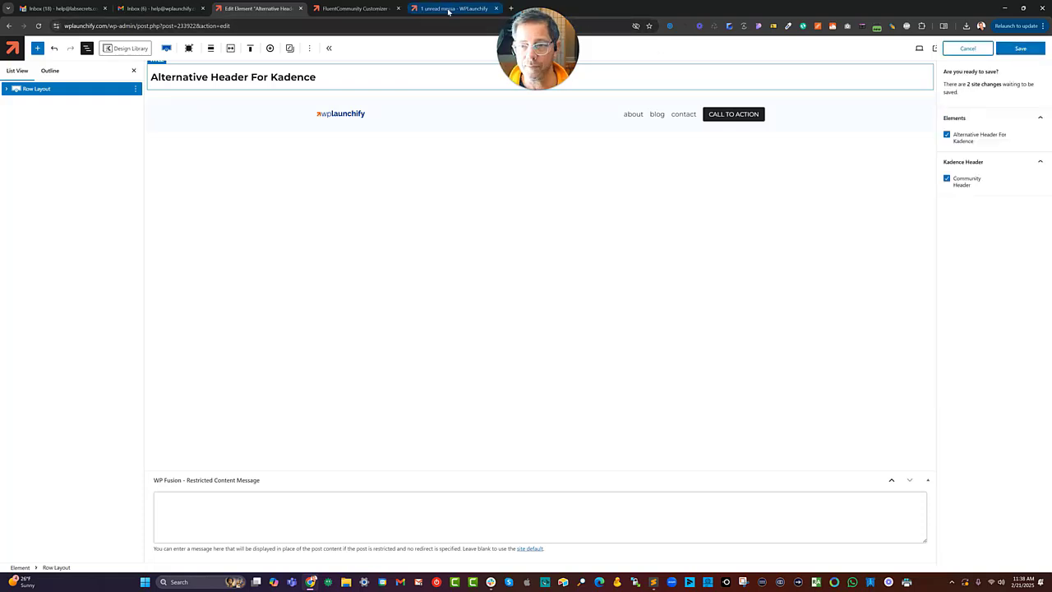
pyautogui.click(1021, 49)
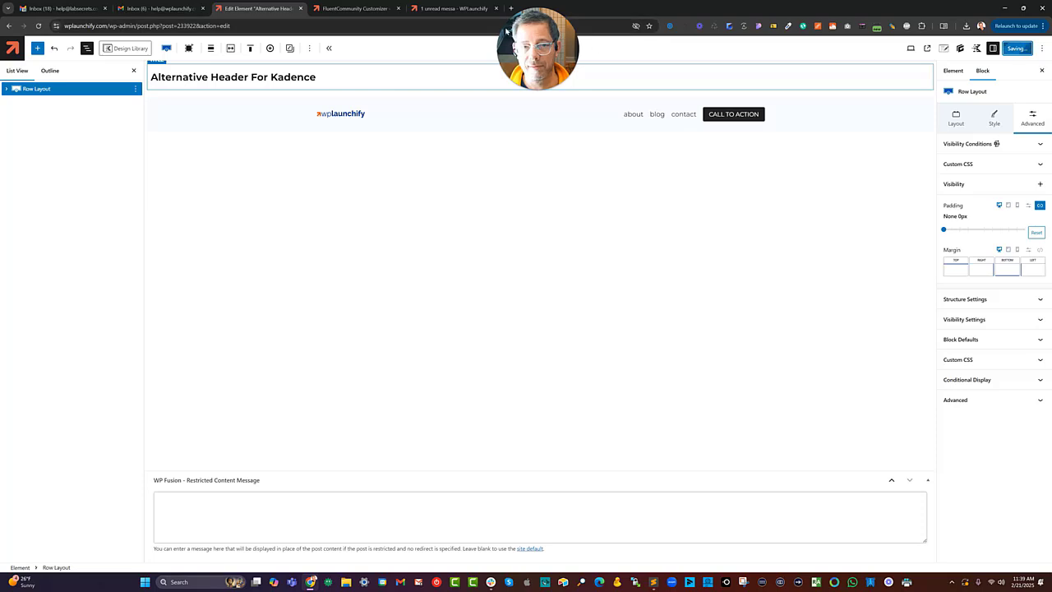
pyautogui.click(443, 10)
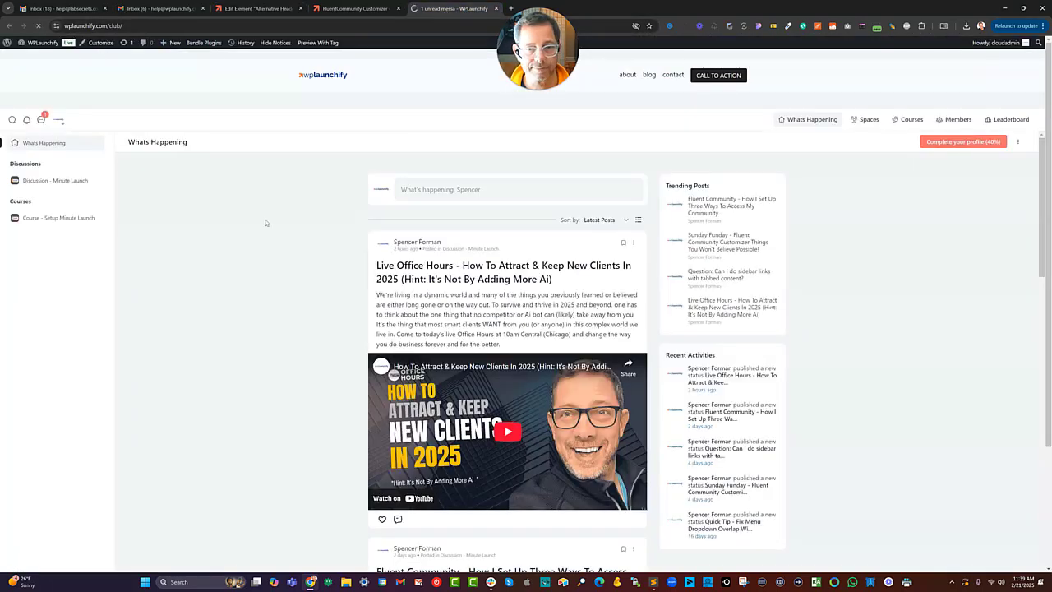